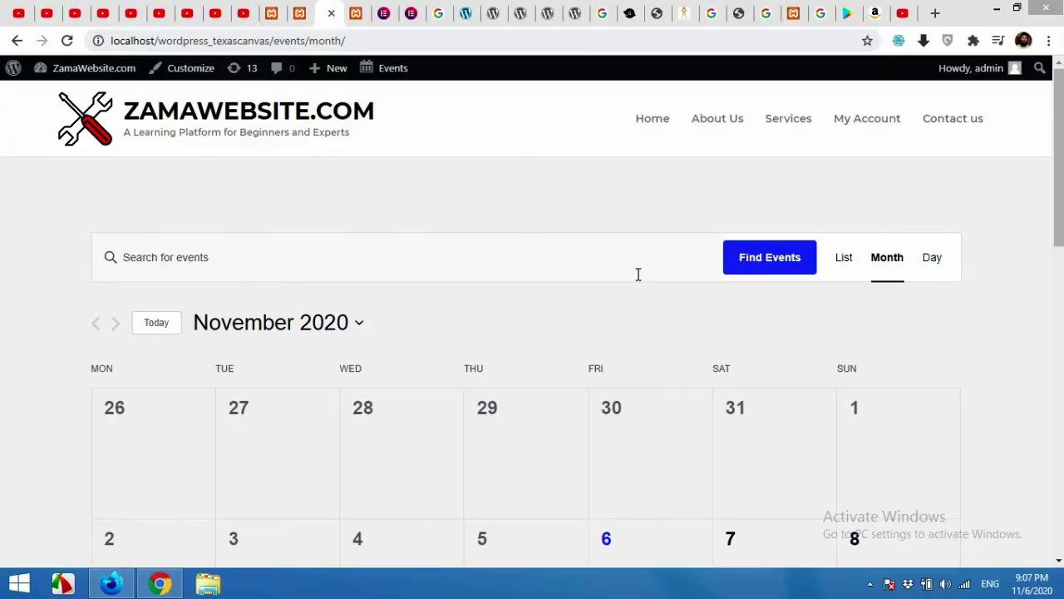
Examine the November 2020 month calendar and preview the Annual Parents Function event on November 13.
click(567, 297)
scroll(565, 297, down, 4)
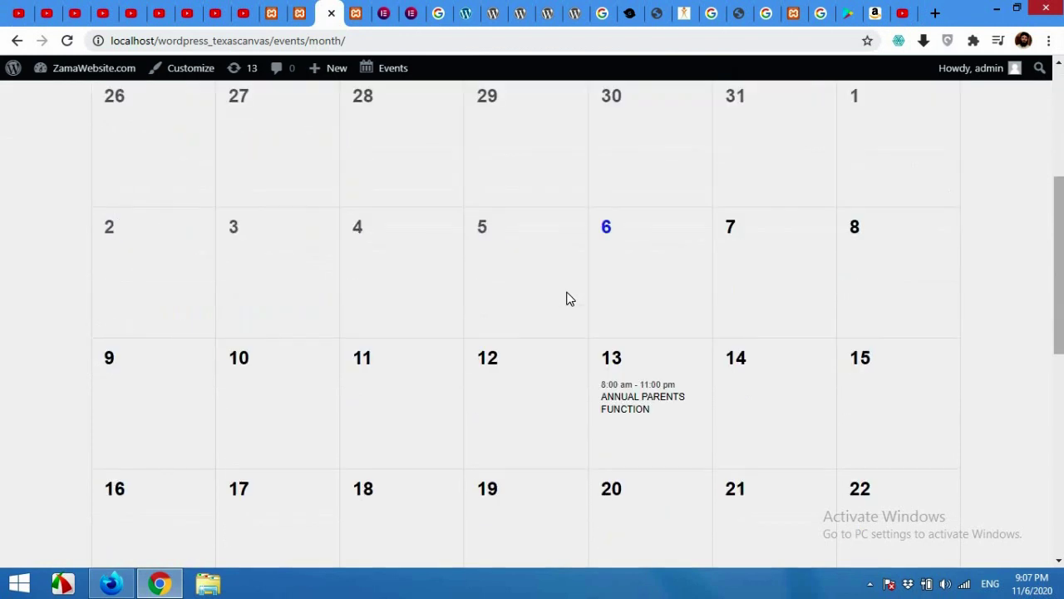
scroll(465, 432, down, 2)
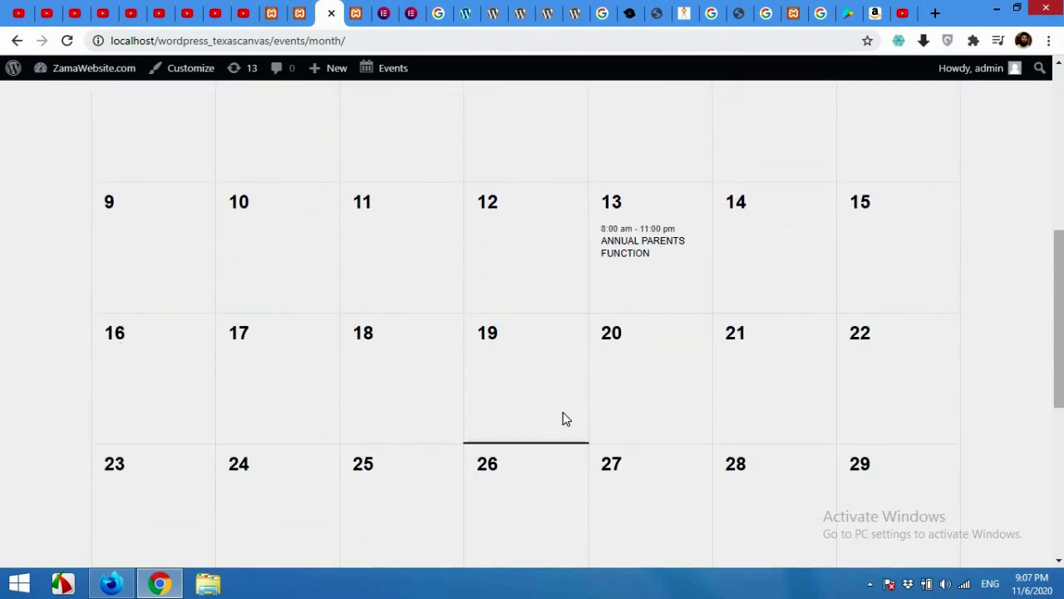
scroll(370, 386, up, 1)
scroll(369, 386, up, 1)
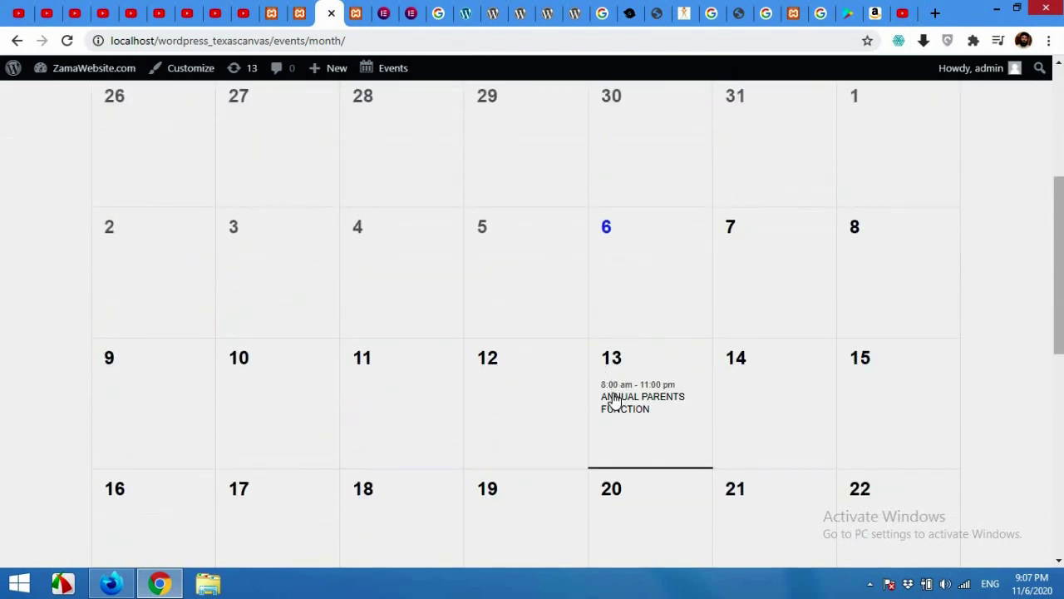
mouse_move(620, 403)
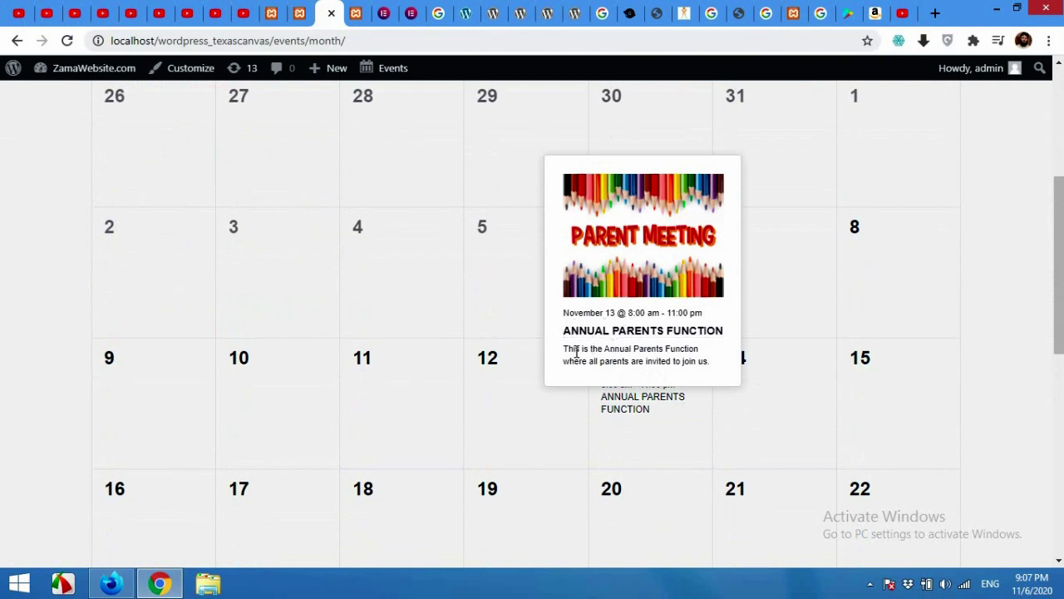
scroll(914, 429, up, 4)
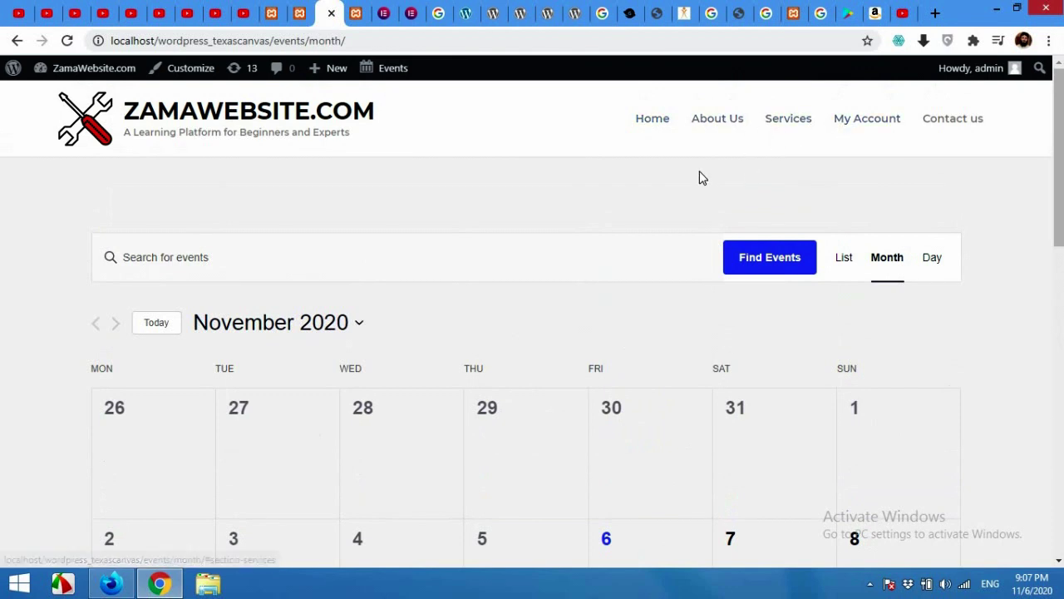
scroll(562, 214, down, 1)
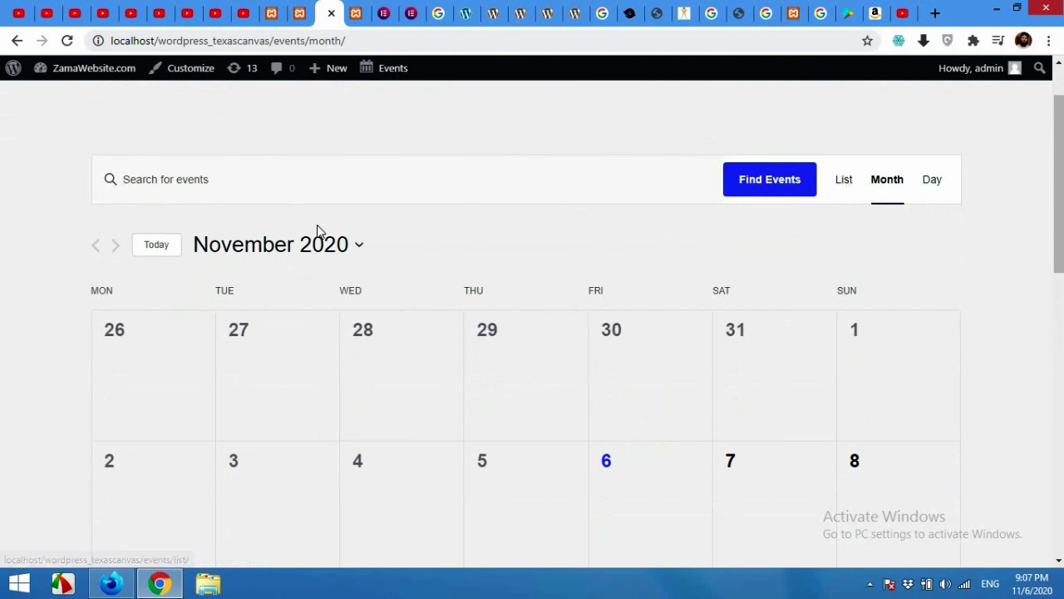
scroll(279, 374, down, 2)
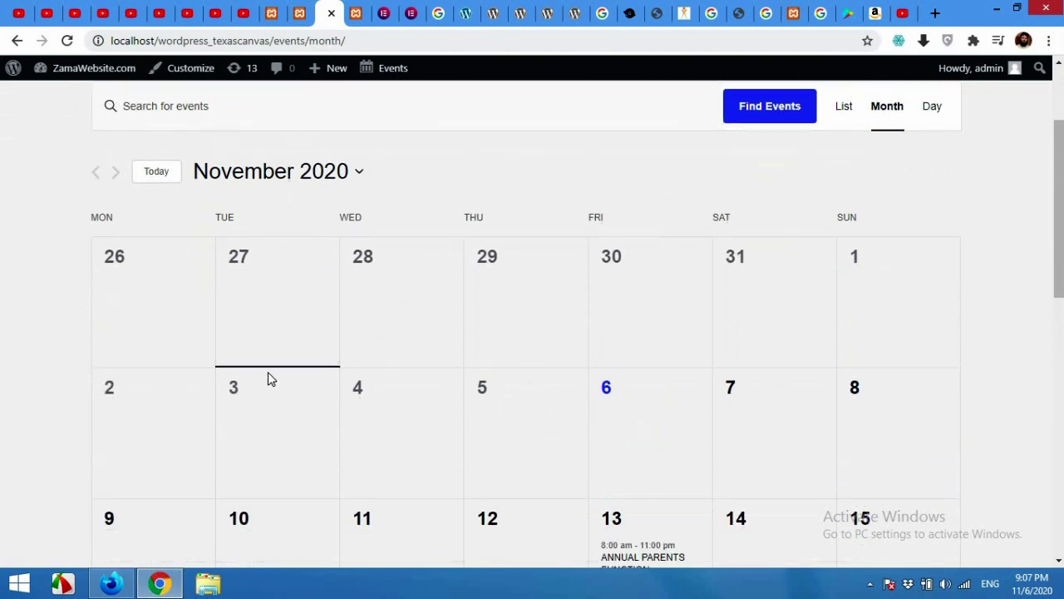
scroll(657, 349, down, 4)
scroll(525, 477, down, 2)
scroll(524, 477, up, 4)
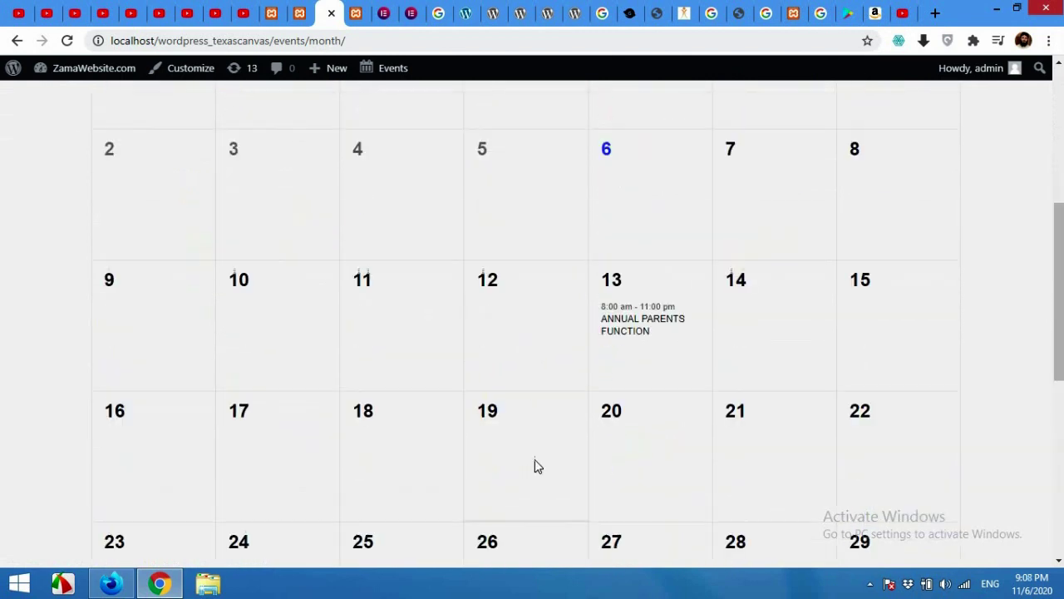
scroll(335, 265, up, 1)
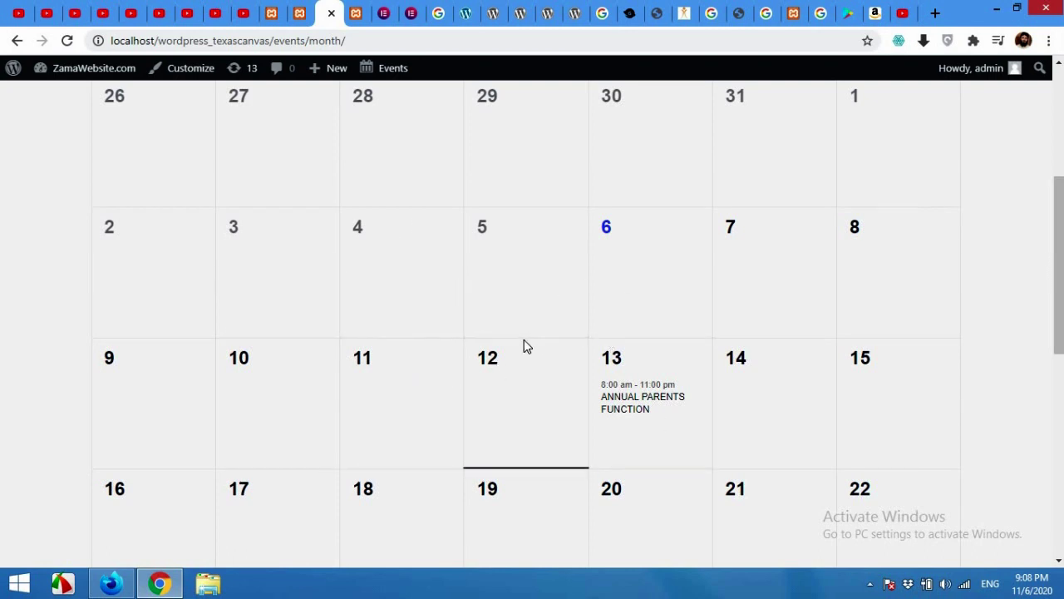
scroll(338, 347, up, 4)
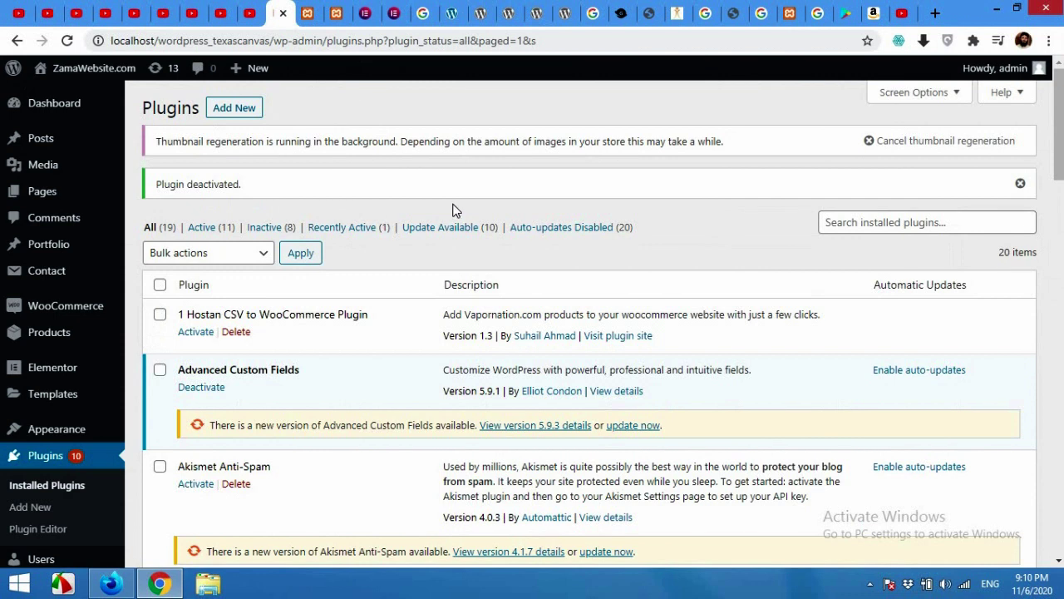
Search the plugin directory for "the events calendar" and install and activate The Events Calendar plugin by Modern Tribe.
scroll(123, 199, down, 3)
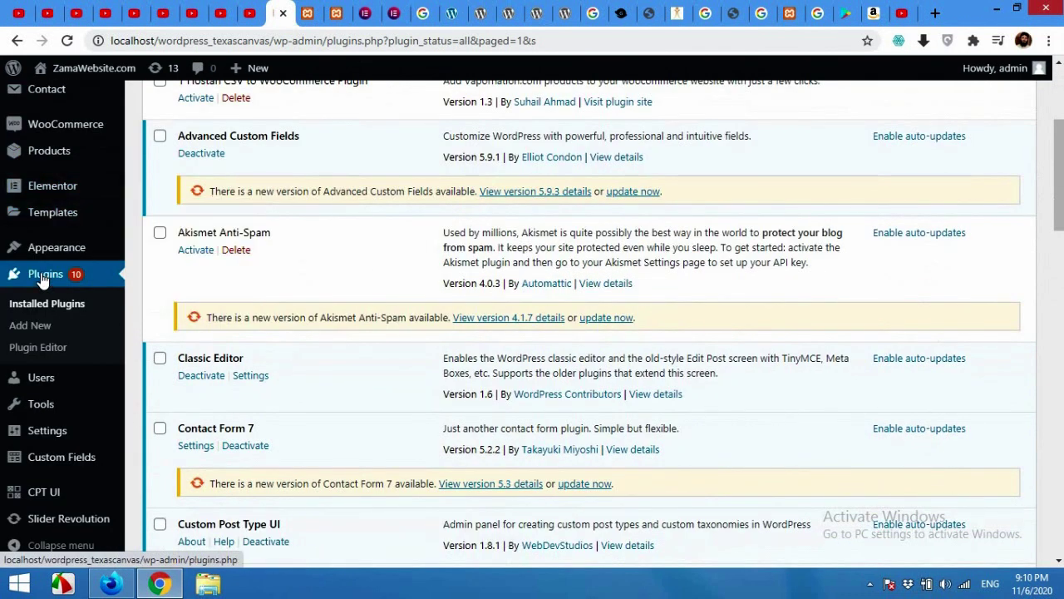
click(36, 329)
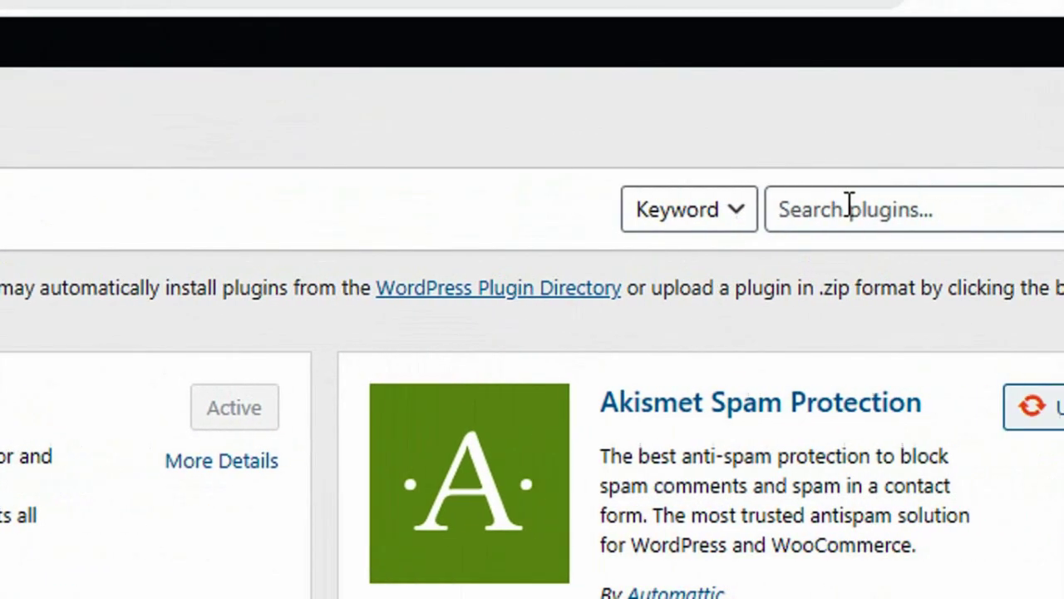
click(853, 151)
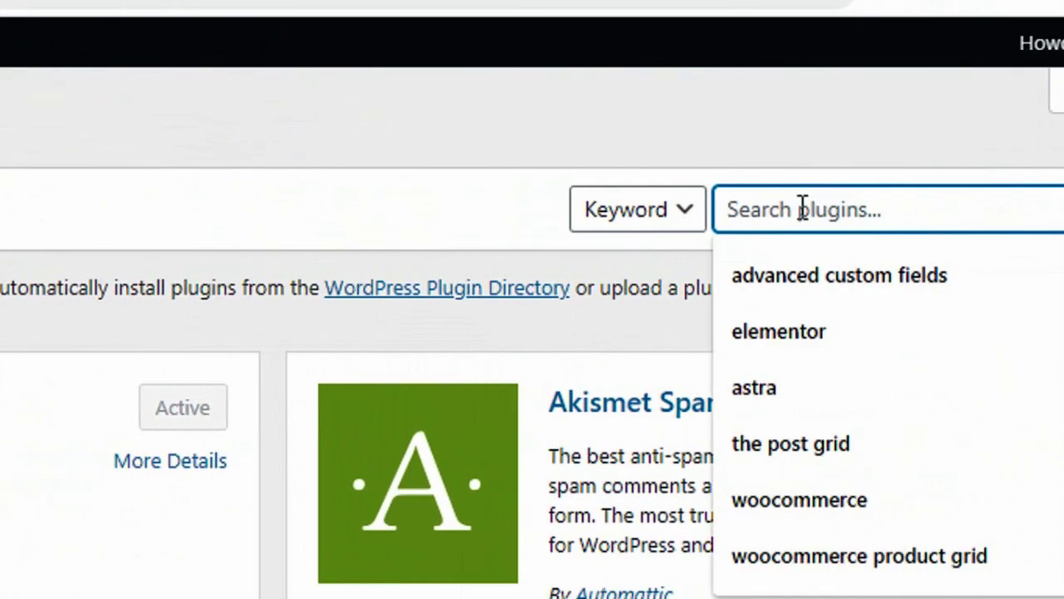
text(the events calendar)
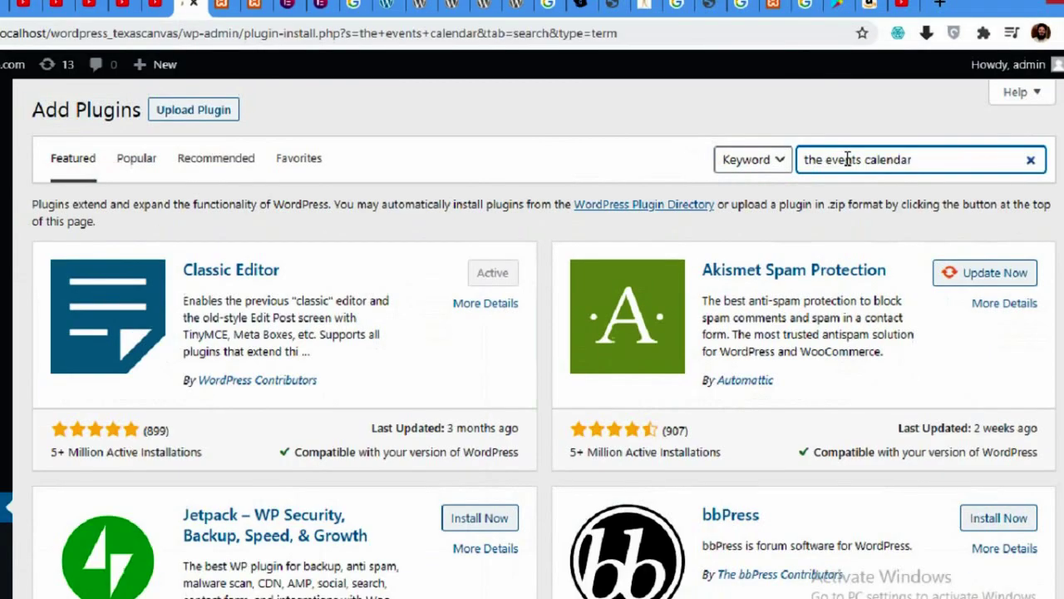
key(Return)
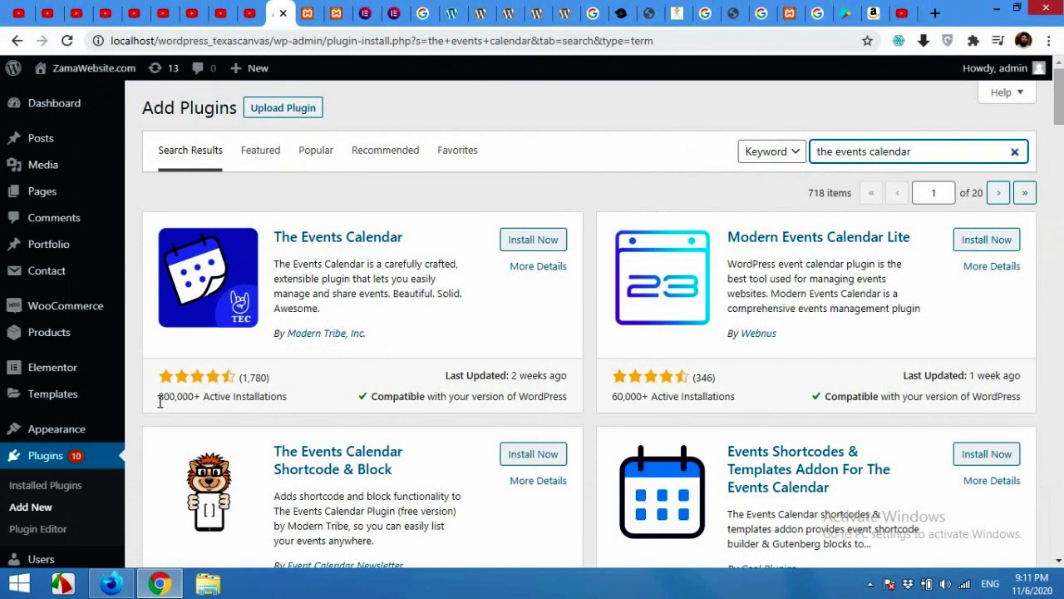
click(522, 242)
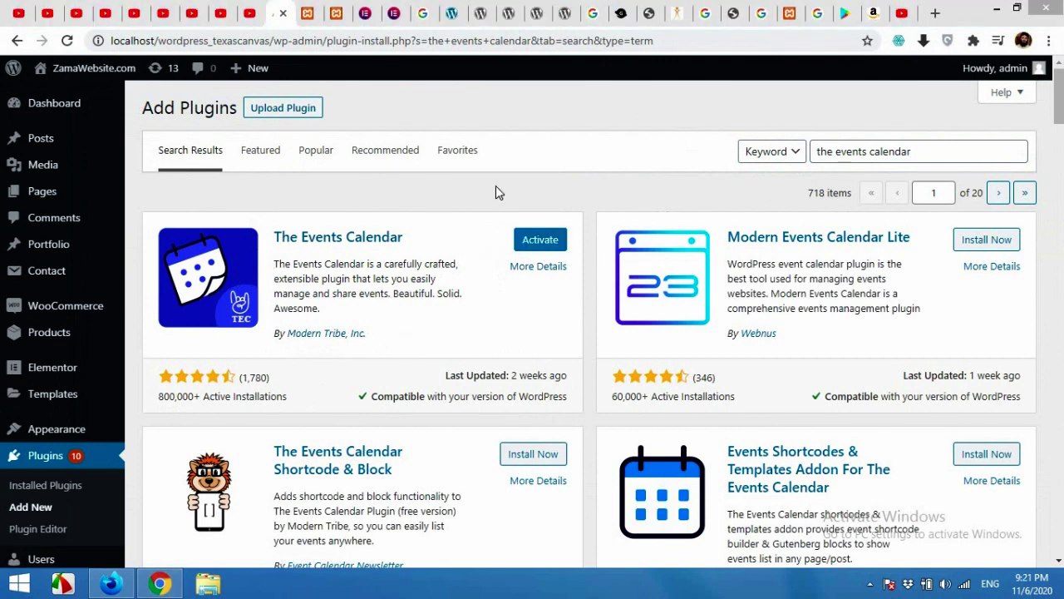
click(540, 240)
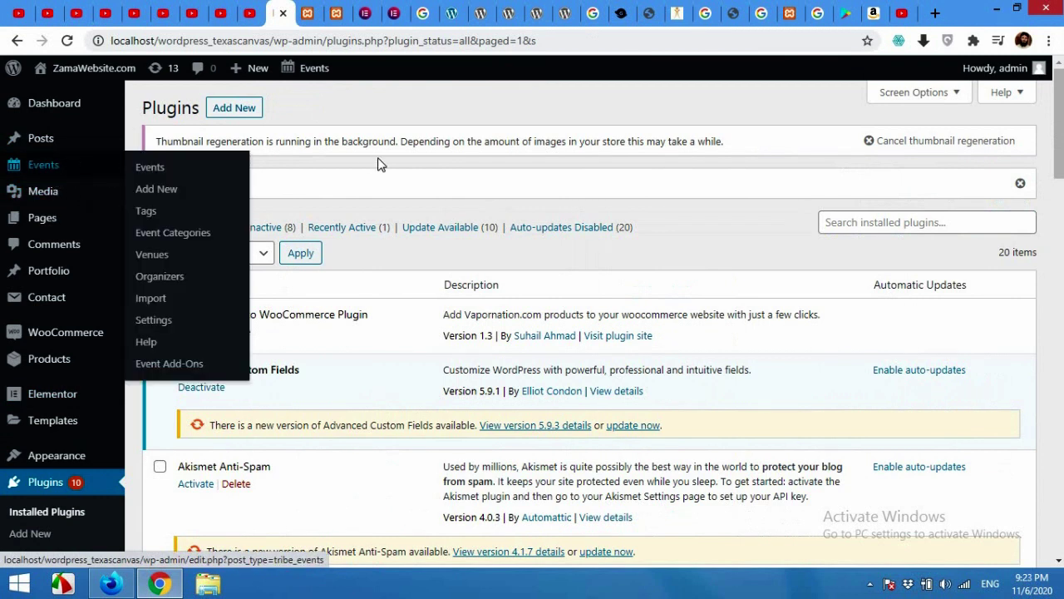
Create a new event titled "Annual Parents Function".
mouse_move(20, 169)
click(158, 191)
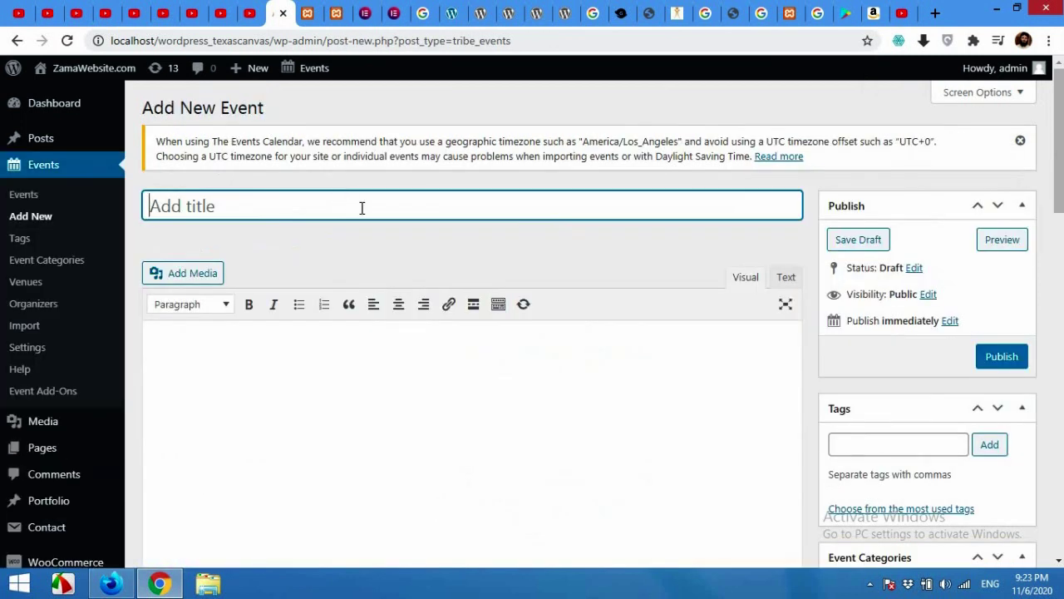
text(A)
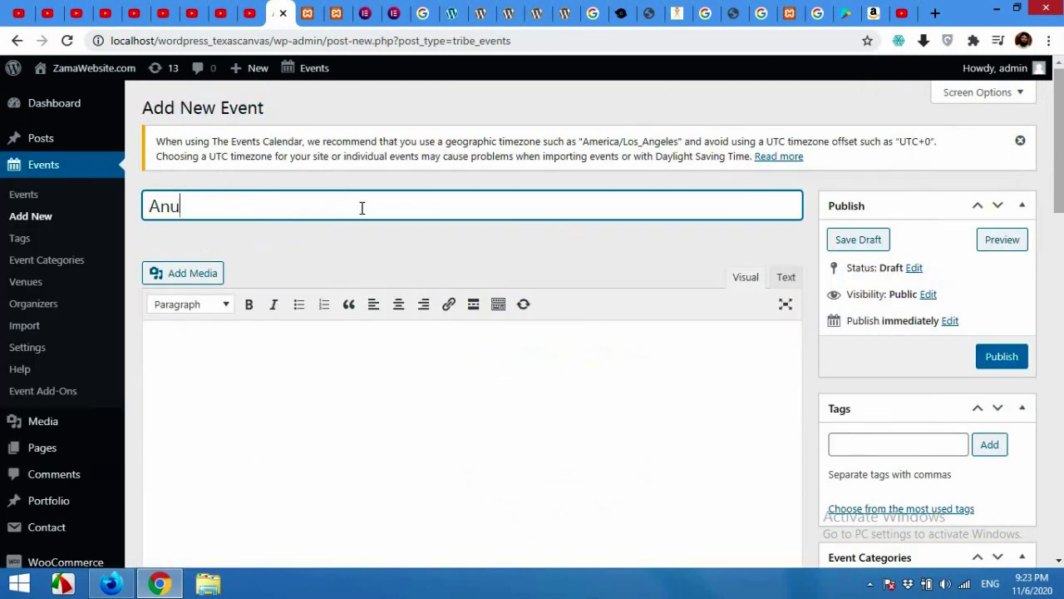
text(nnual Parents Function)
Enter the event description "This is the function where all parents are invited".
click(402, 410)
text(This is )
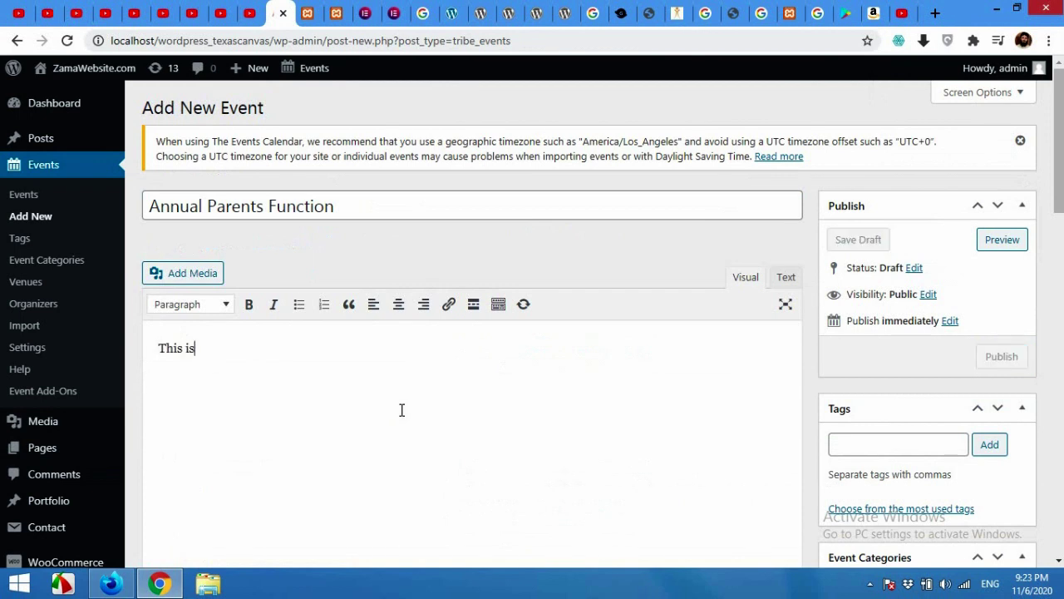
text(the function w)
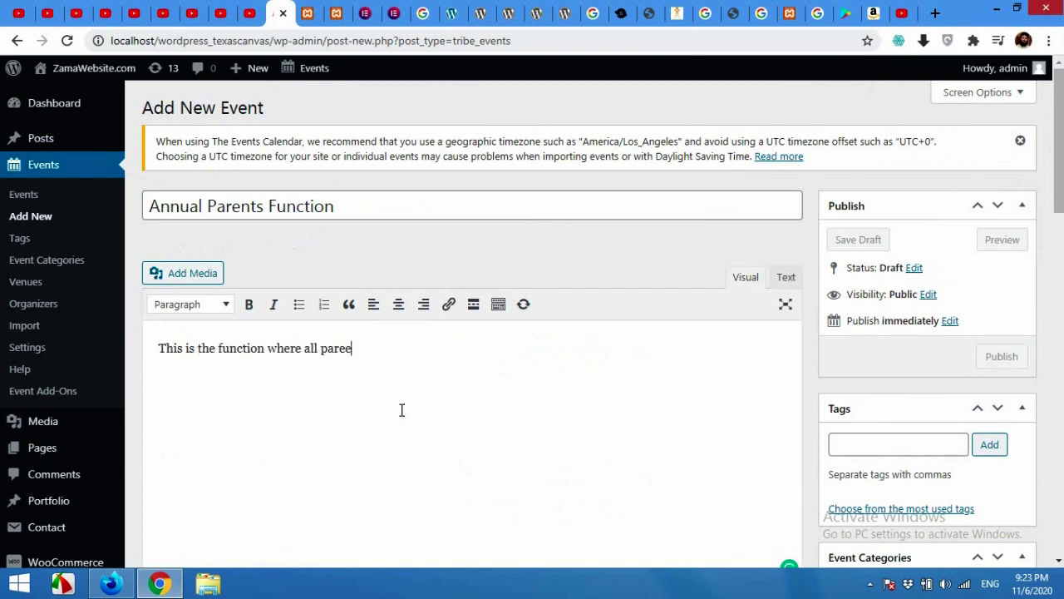
text(here all parents are invited)
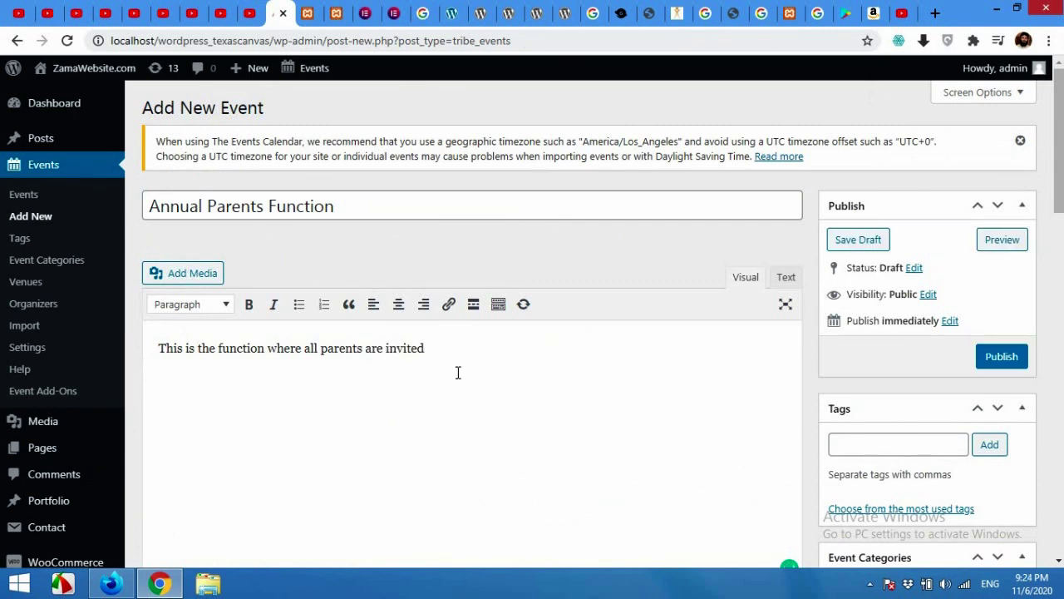
Set the event's start date to 11/10/2020.
scroll(466, 366, down, 5)
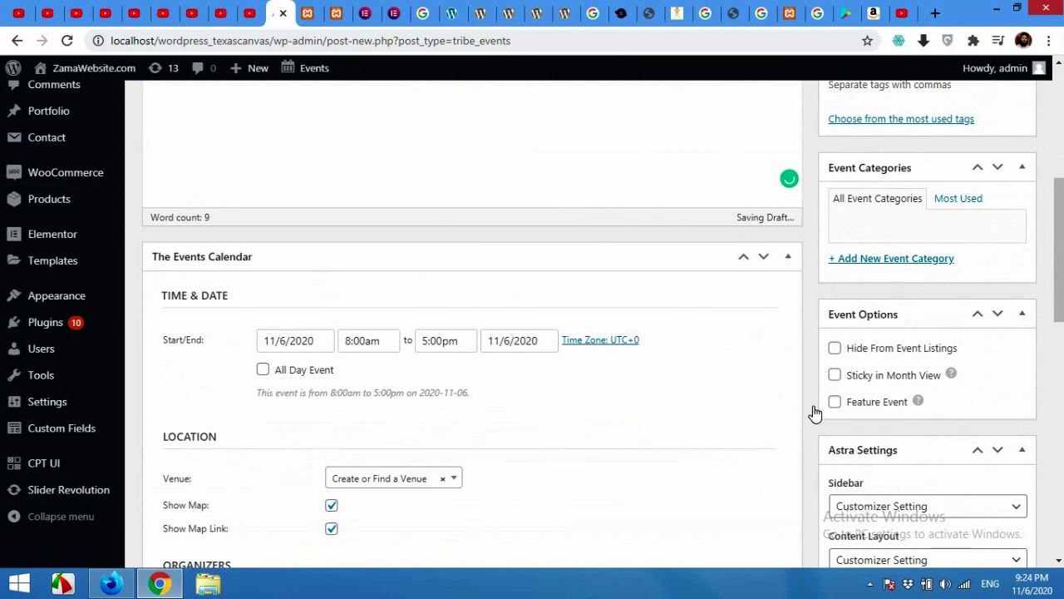
scroll(881, 353, down, 1)
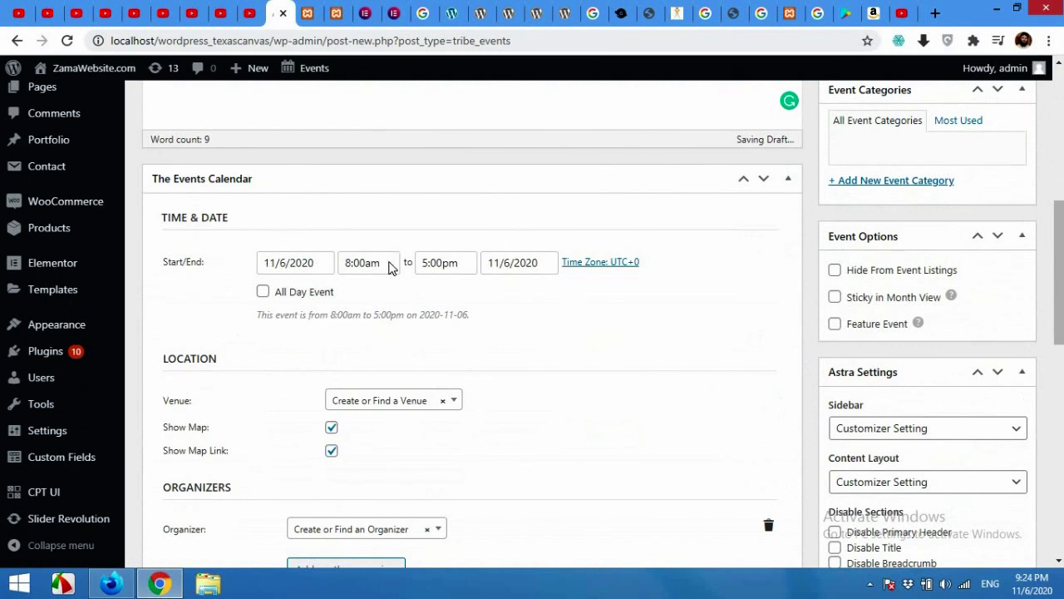
scroll(513, 311, up, 1)
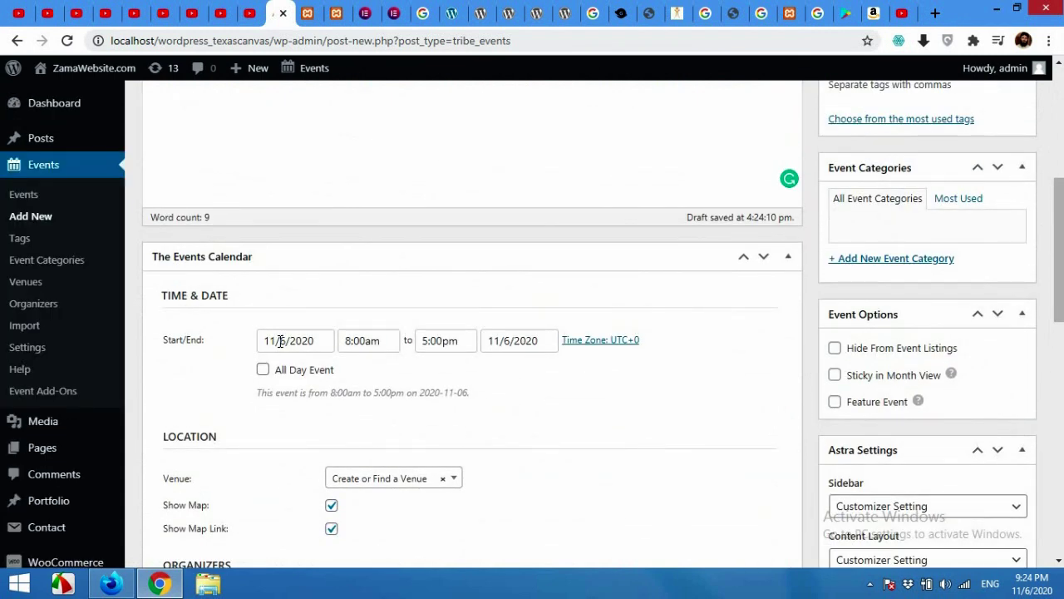
click(280, 341)
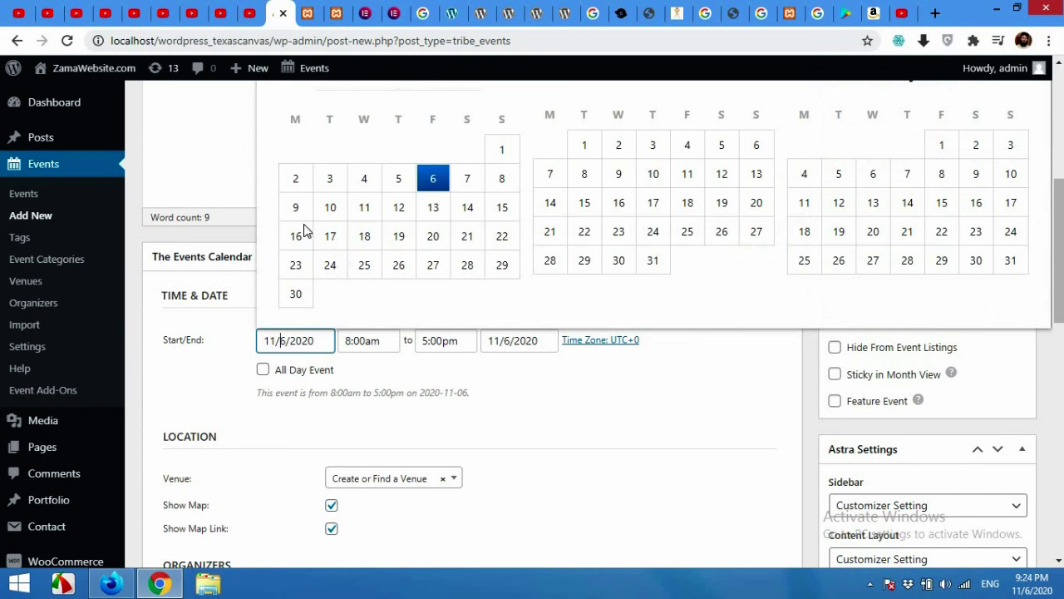
click(330, 208)
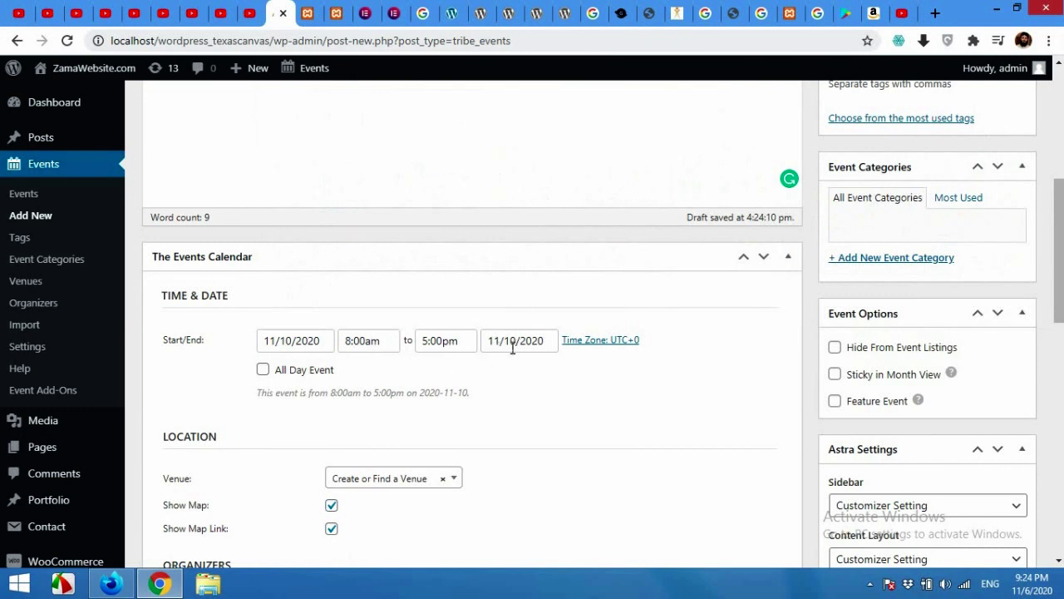
Set the event's end time to 11:00pm.
click(438, 341)
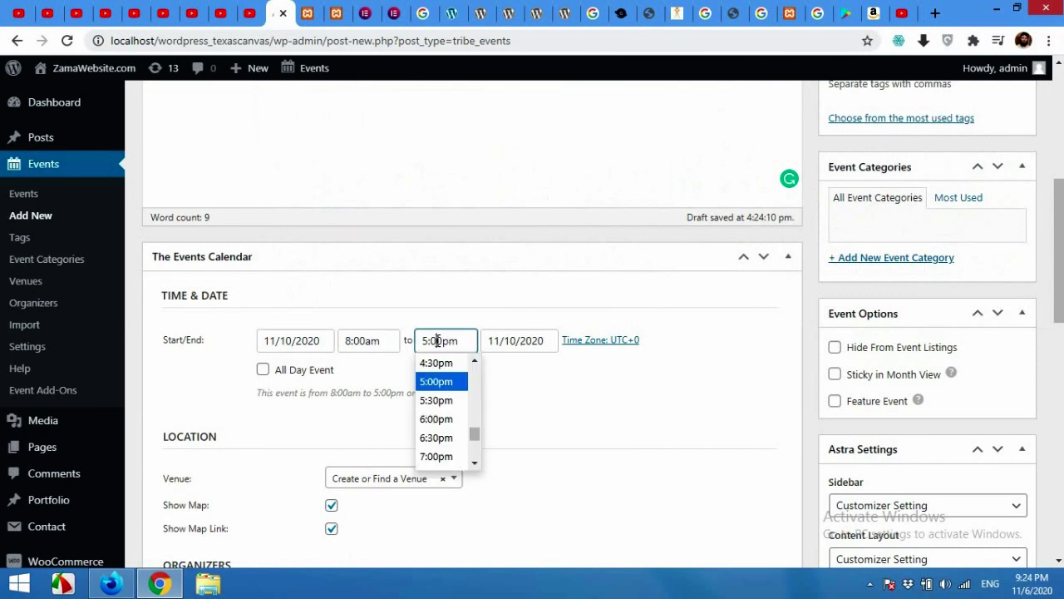
drag(475, 435, 478, 422)
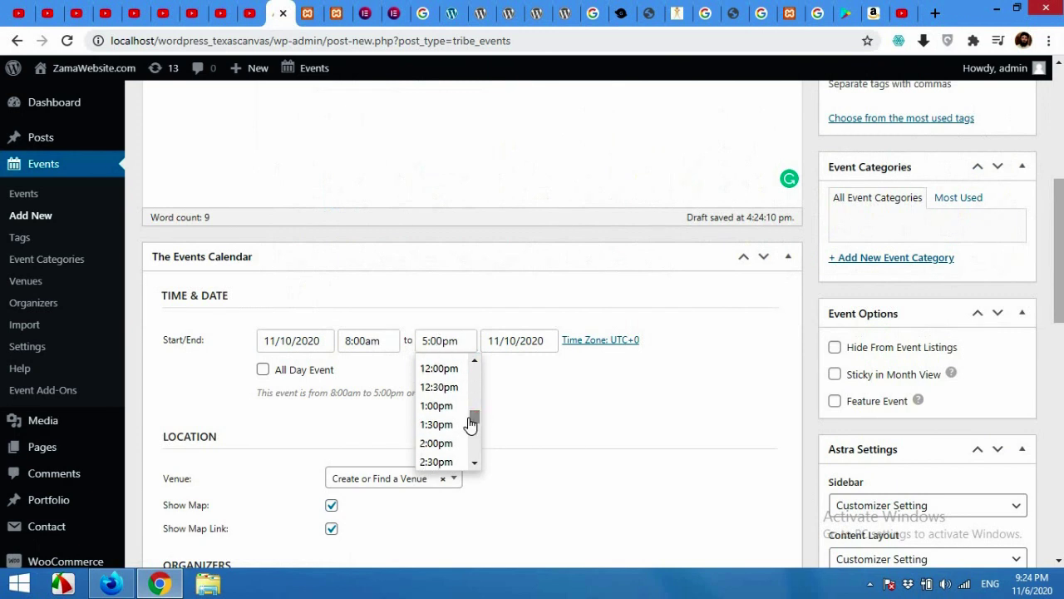
scroll(470, 424, down, 5)
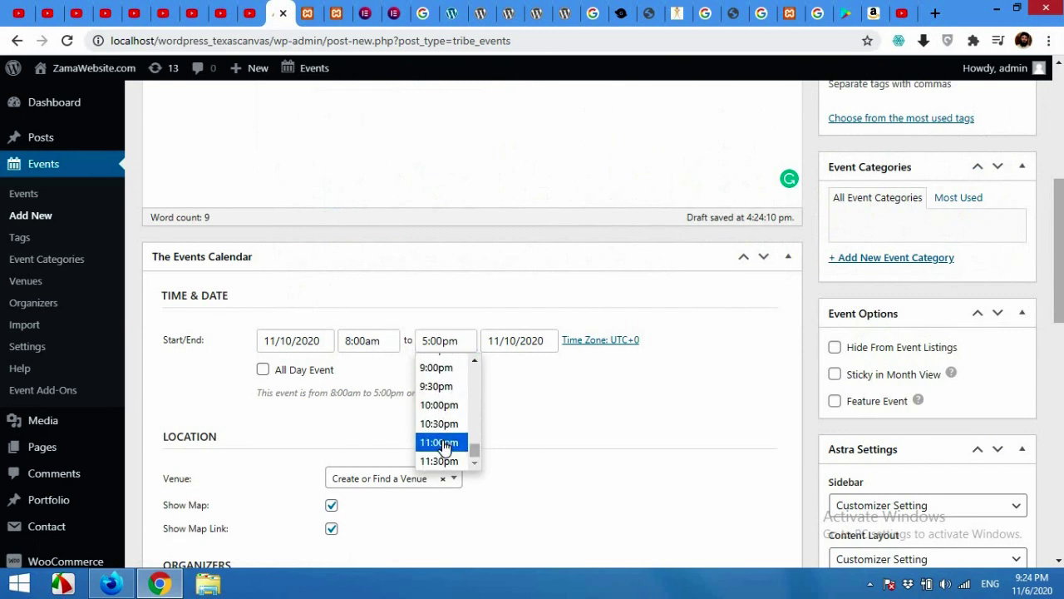
click(439, 446)
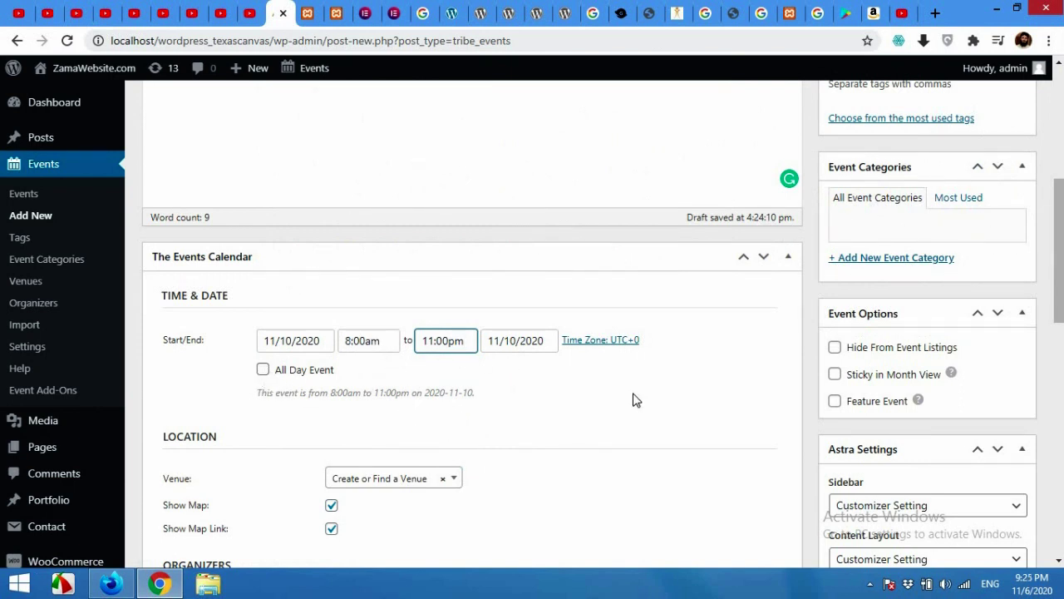
Set the event's time zone to UTC+5.
click(604, 343)
click(646, 347)
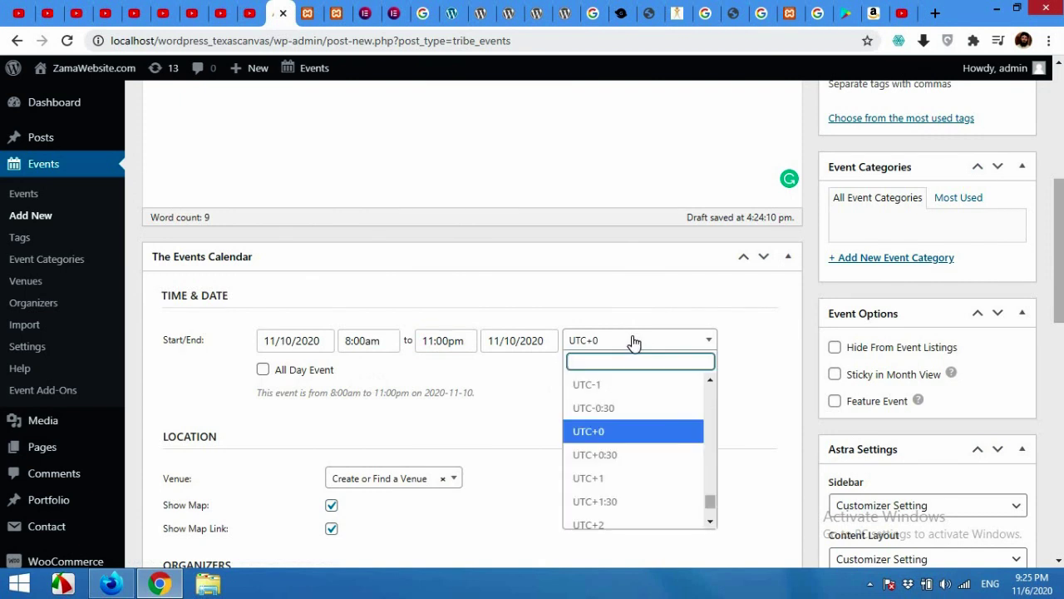
scroll(631, 391, down, 4)
scroll(641, 425, up, 2)
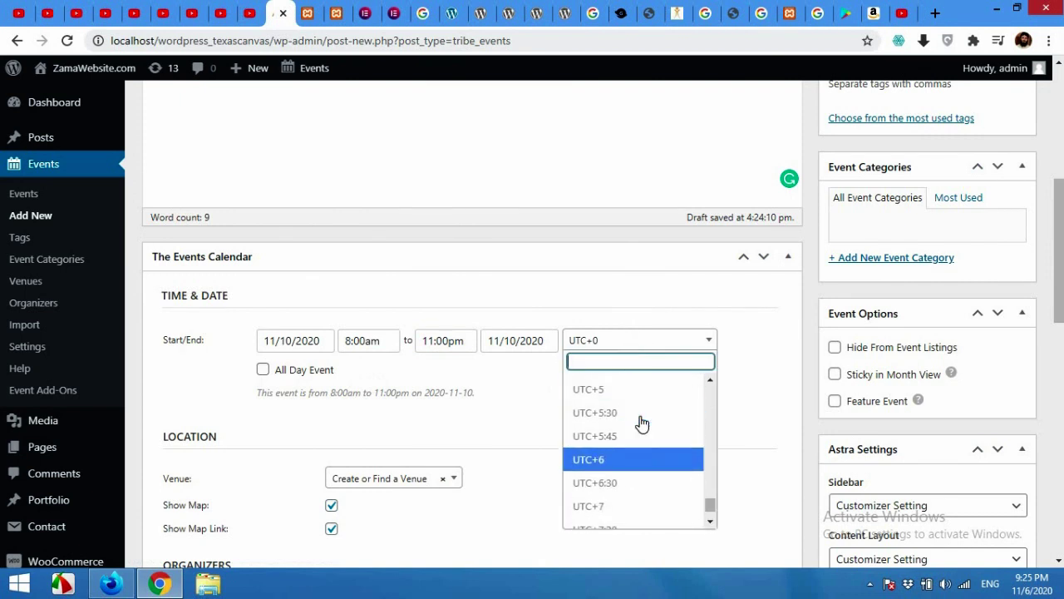
click(616, 432)
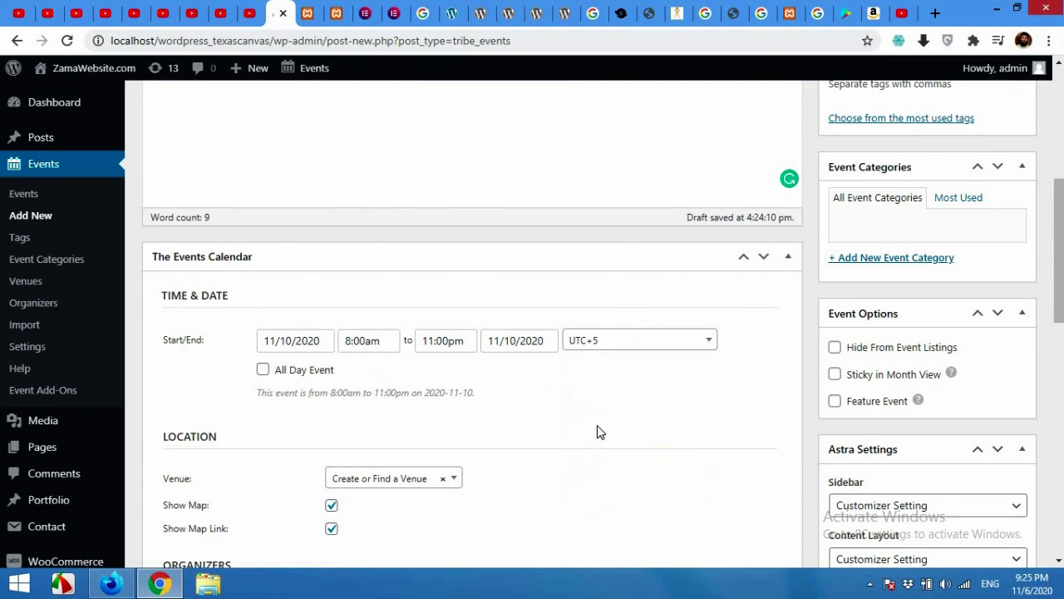
scroll(587, 430, down, 3)
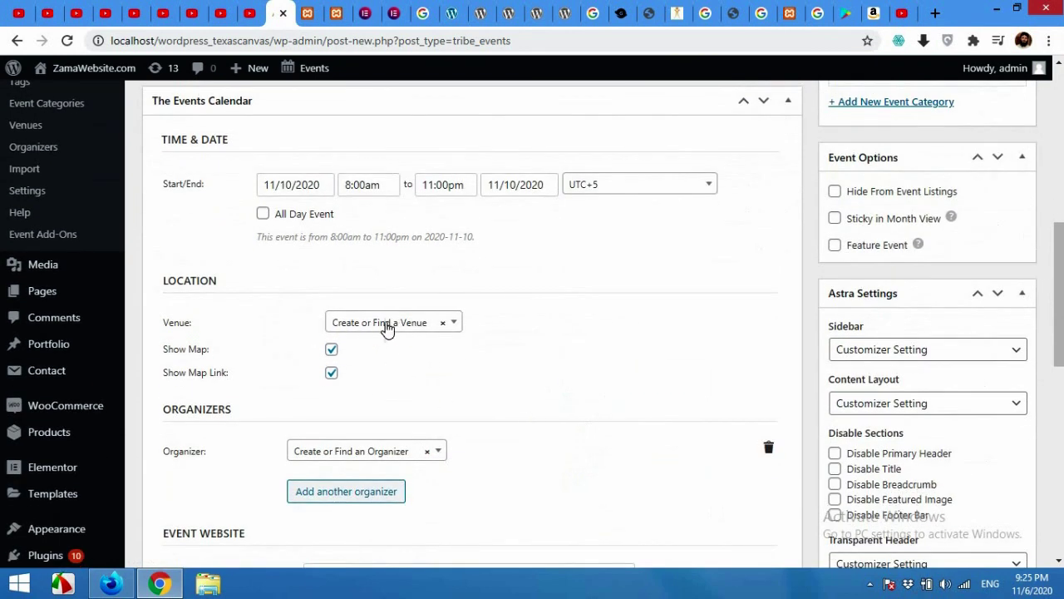
Set the event's venue to the saved Sims Institute.
click(445, 329)
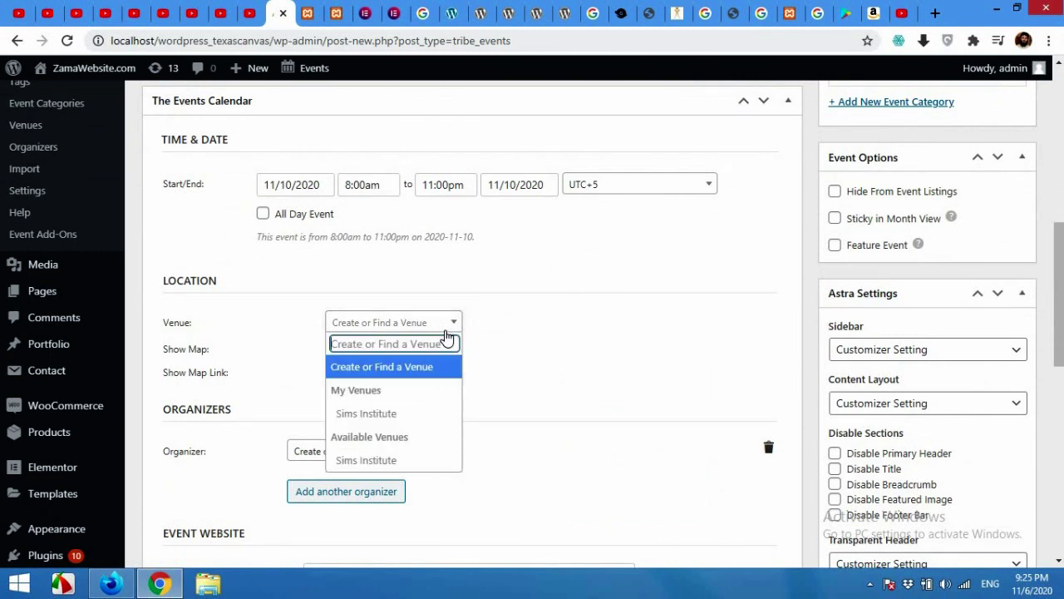
click(369, 413)
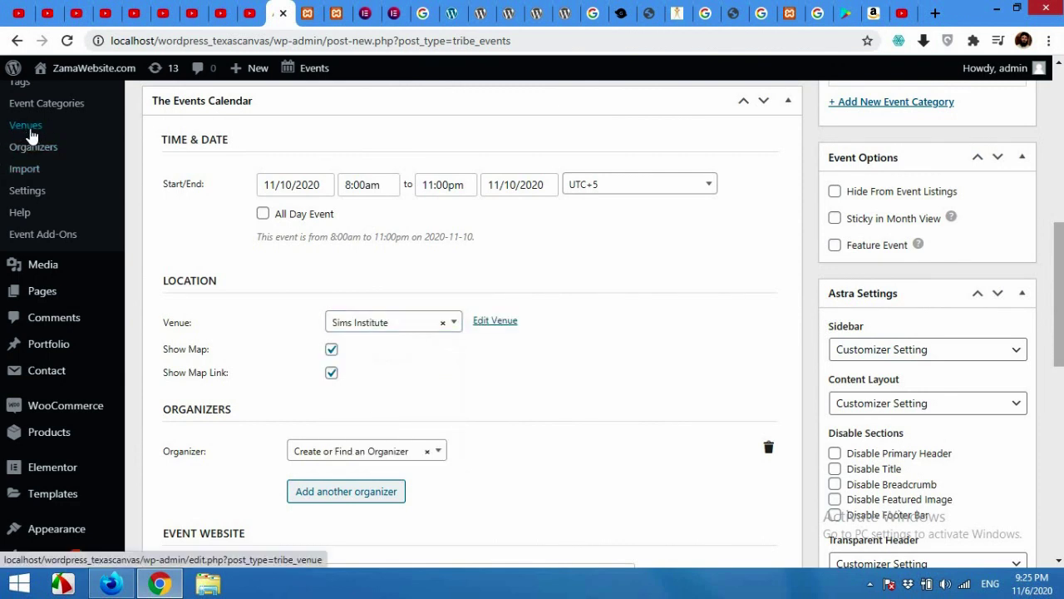
scroll(441, 411, down, 1)
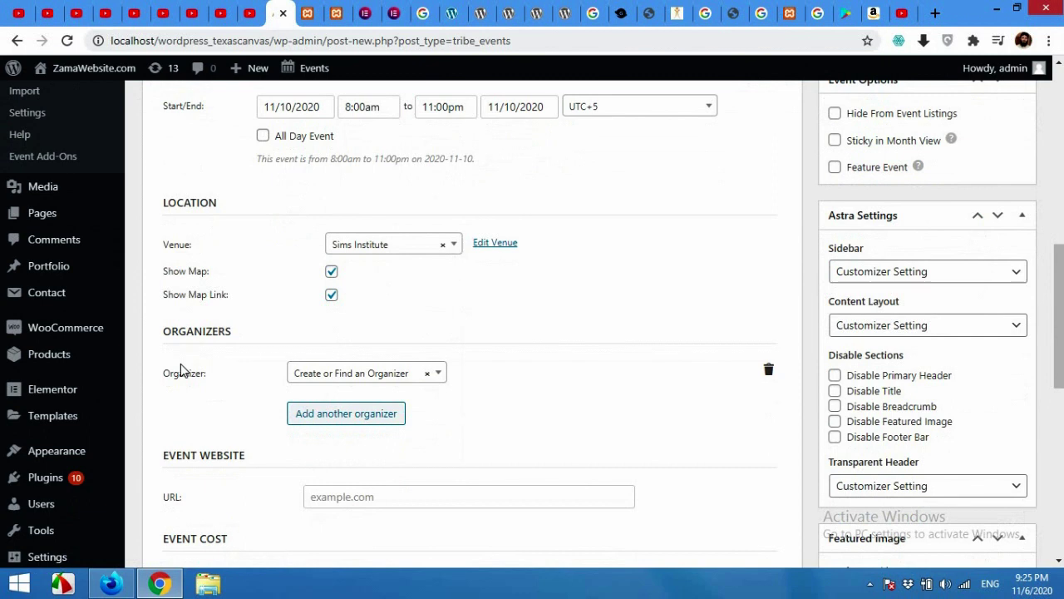
click(397, 374)
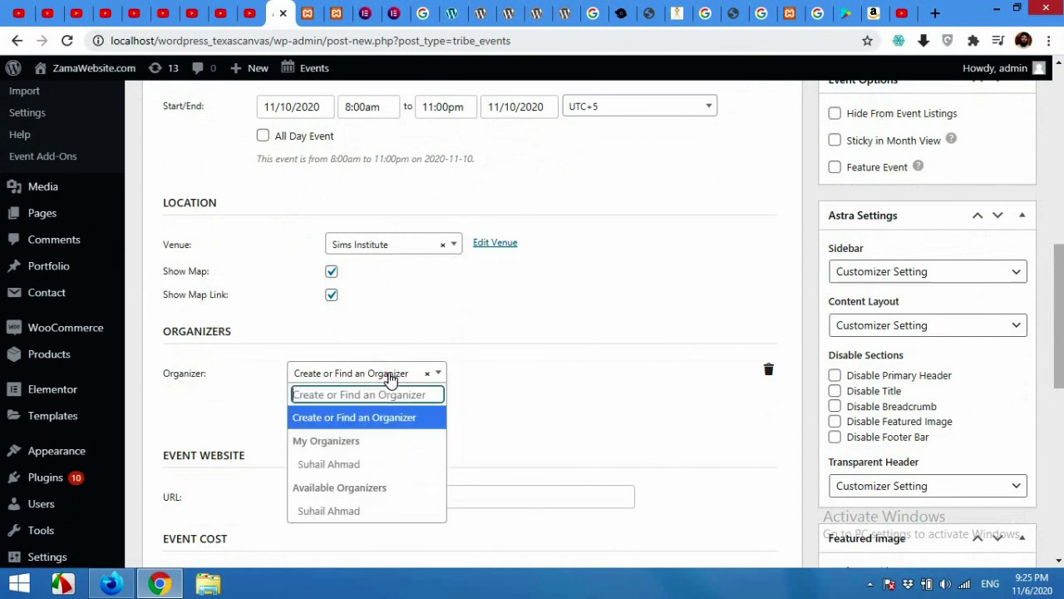
click(343, 424)
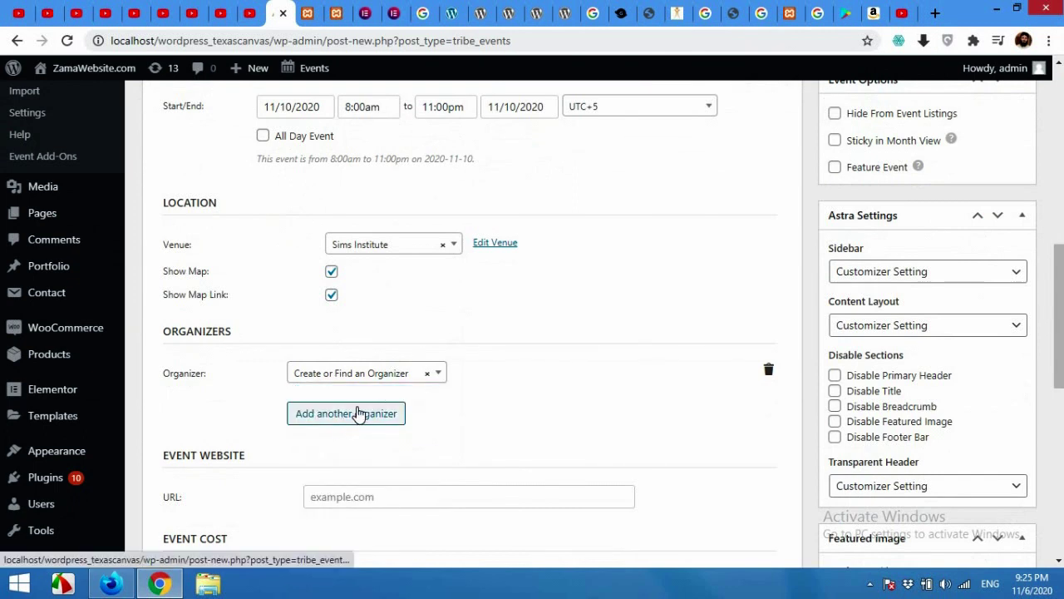
click(343, 415)
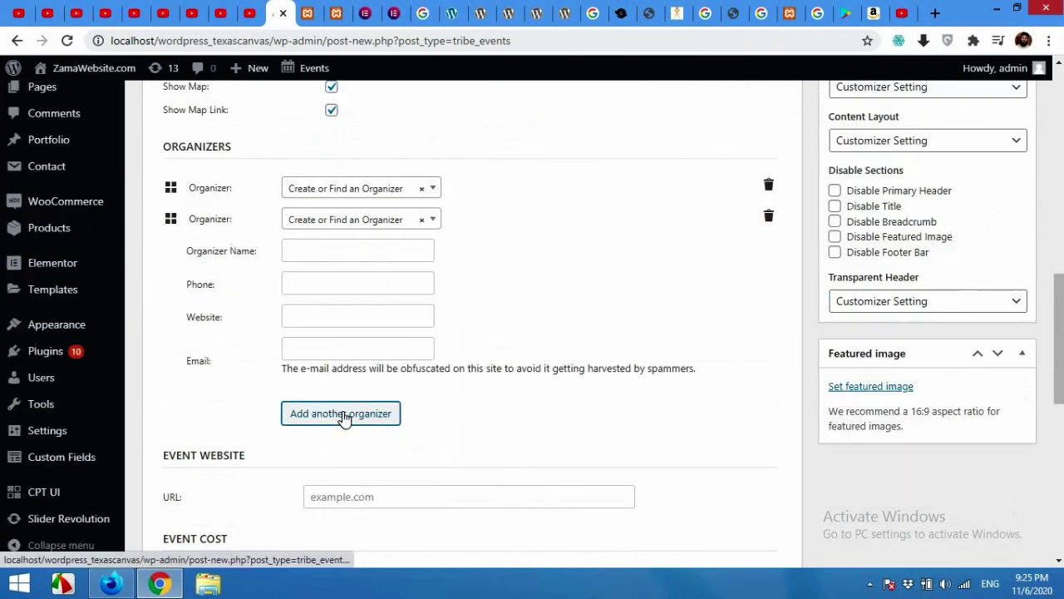
click(343, 249)
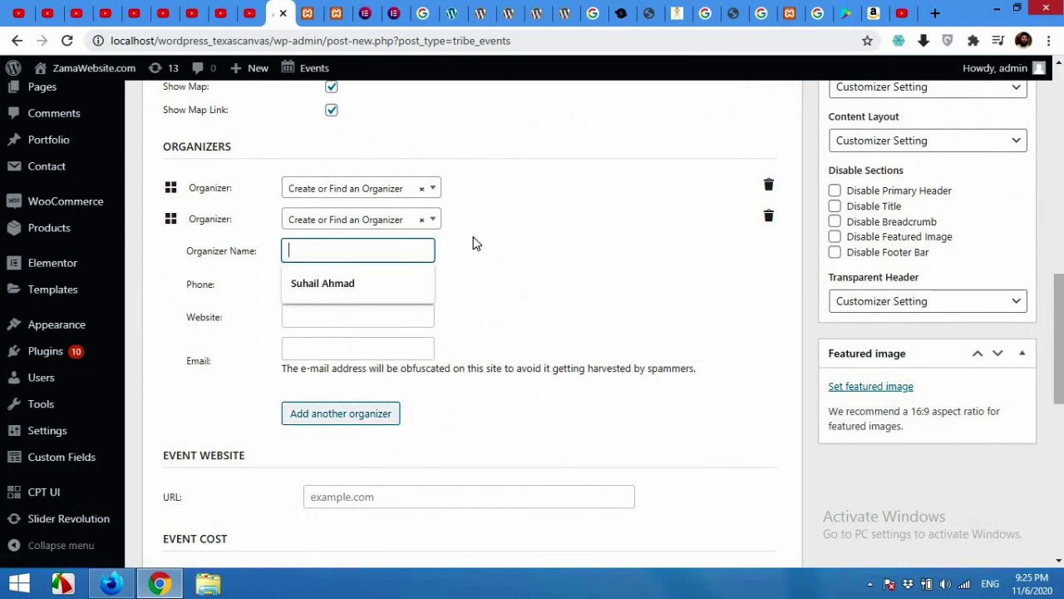
click(766, 221)
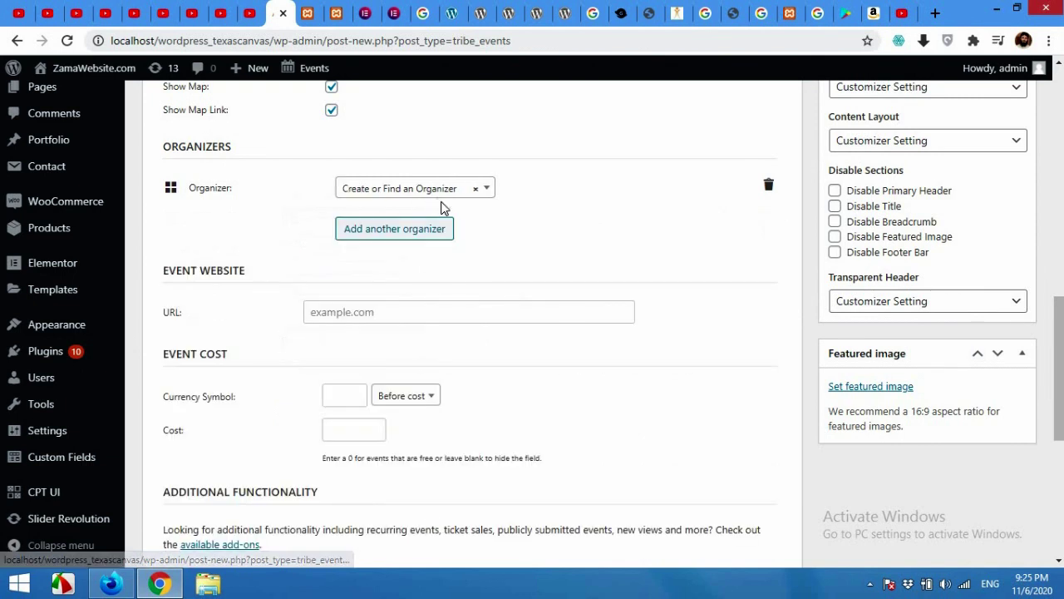
Assign the existing saved organizer to the event.
click(481, 195)
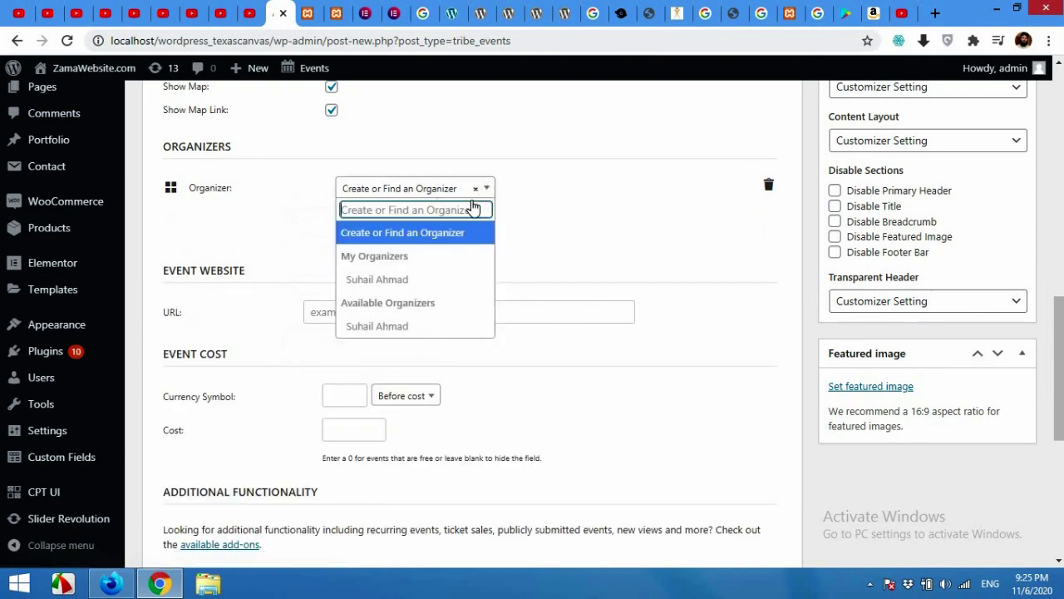
click(369, 280)
scroll(305, 266, up, 4)
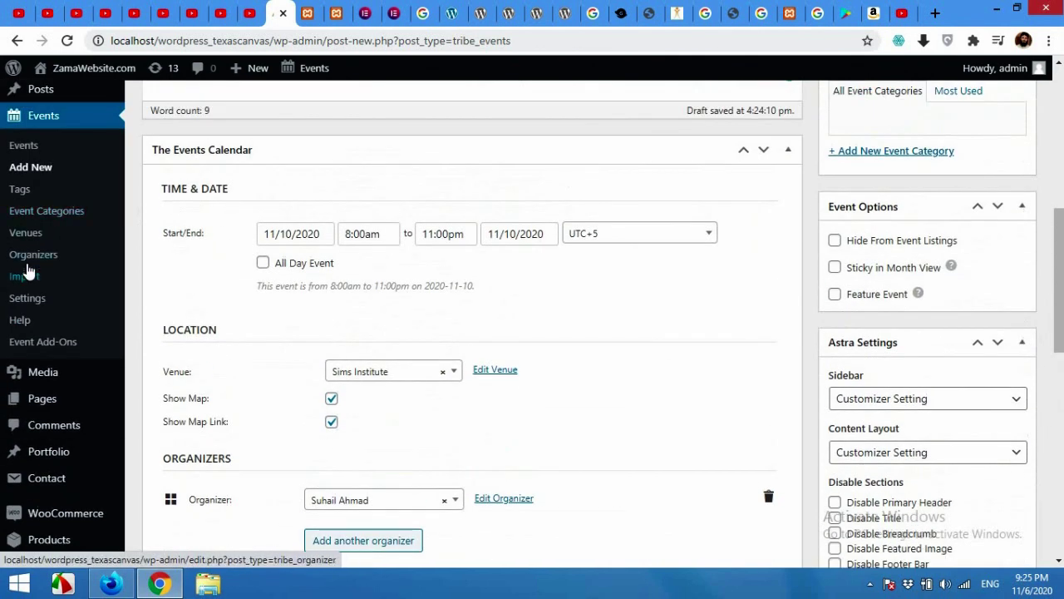
Set the event's cost to 500 with the currency symbol Rs placed before the cost.
scroll(325, 287, down, 2)
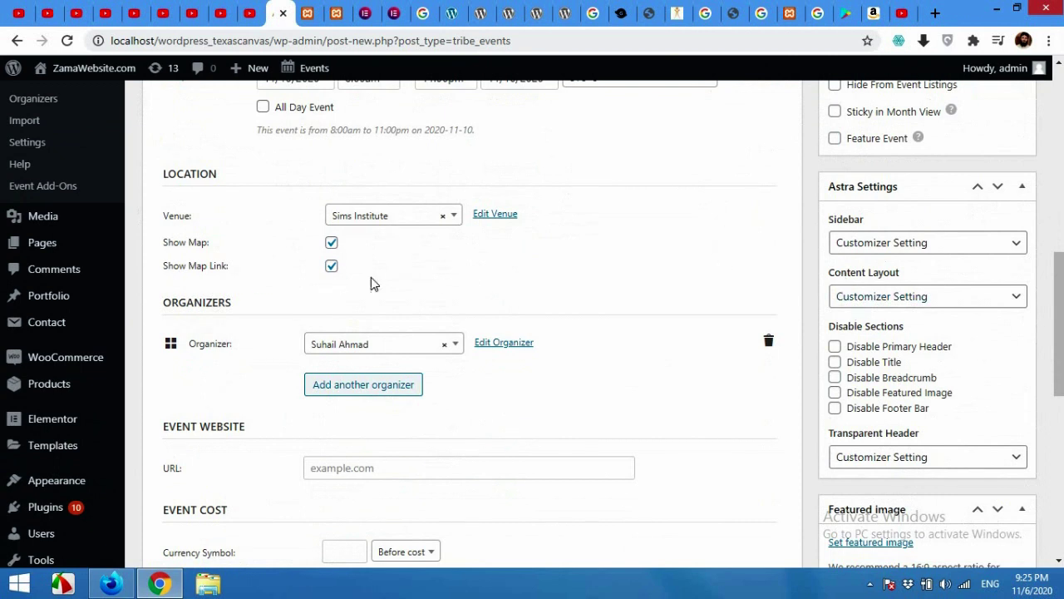
scroll(518, 309, down, 3)
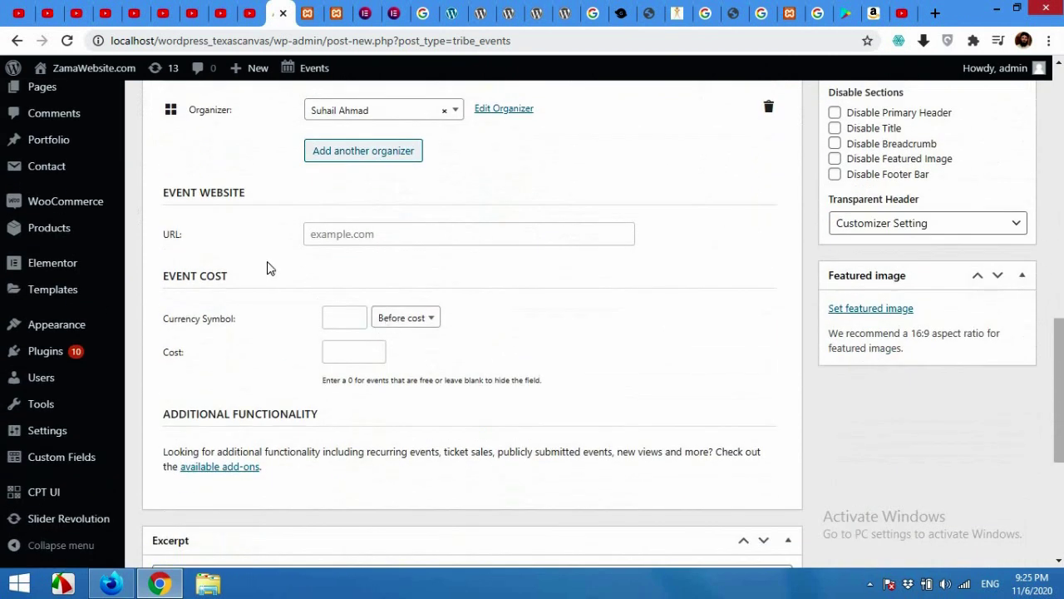
scroll(560, 300, down, 2)
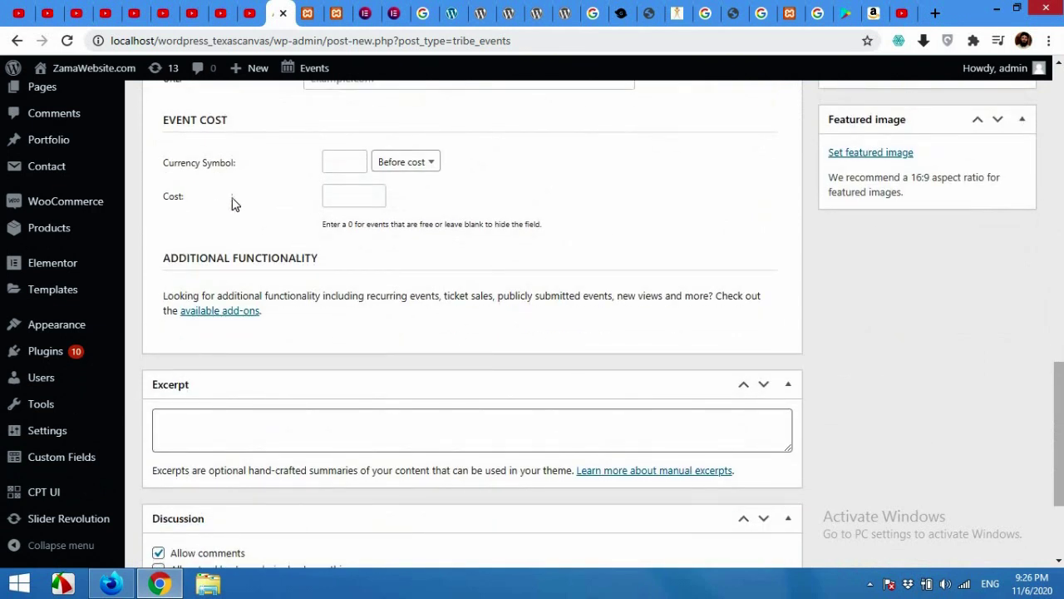
scroll(280, 184, up, 2)
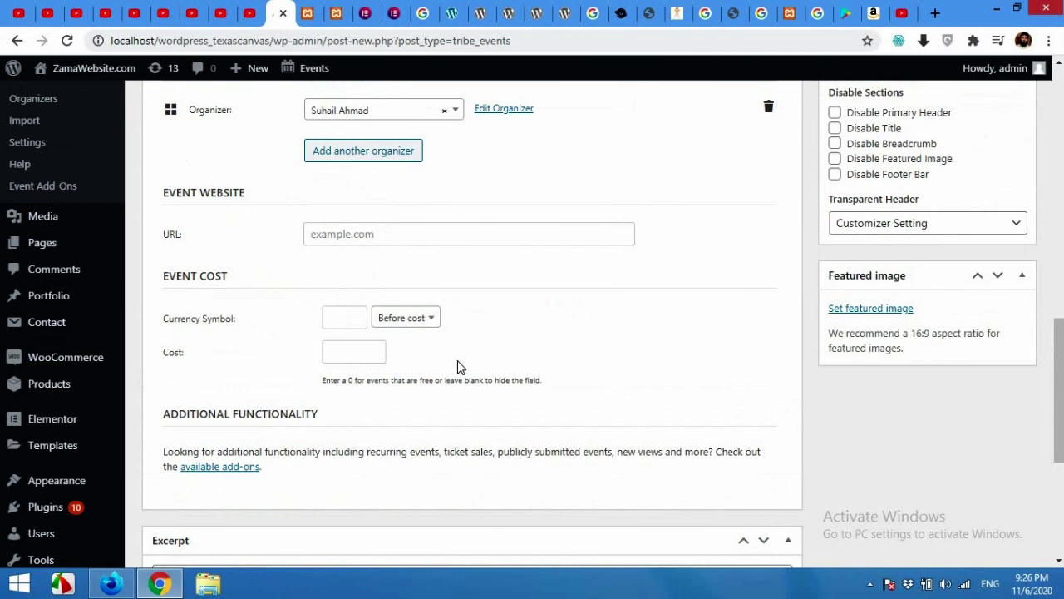
click(340, 321)
click(353, 350)
click(344, 318)
text(Rs)
click(407, 319)
click(526, 325)
scroll(501, 380, down, 3)
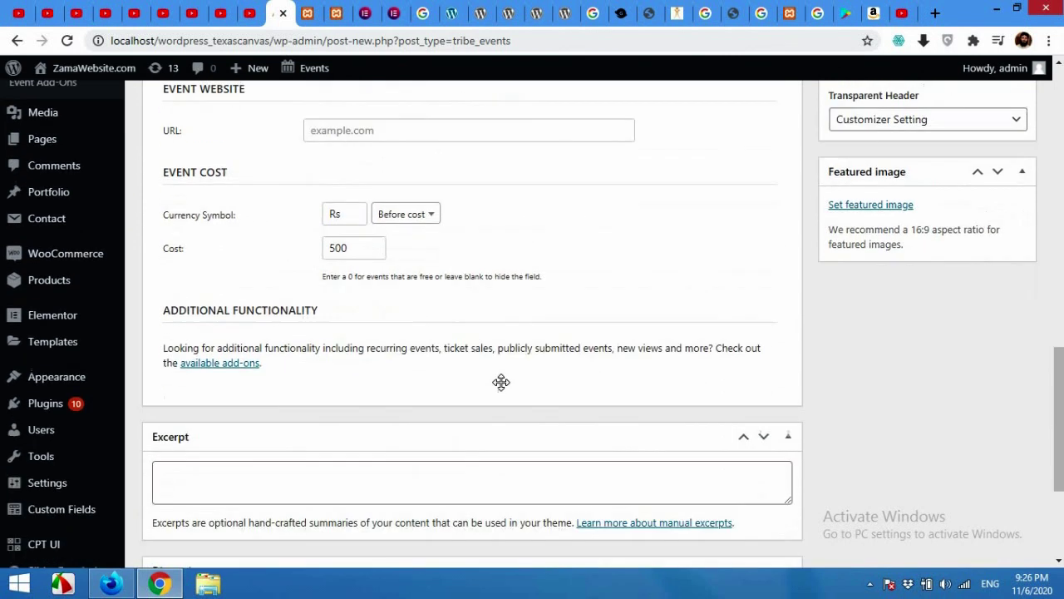
Set the parent-meeting.jpg picture from the media library as the event's featured image.
scroll(581, 358, up, 5)
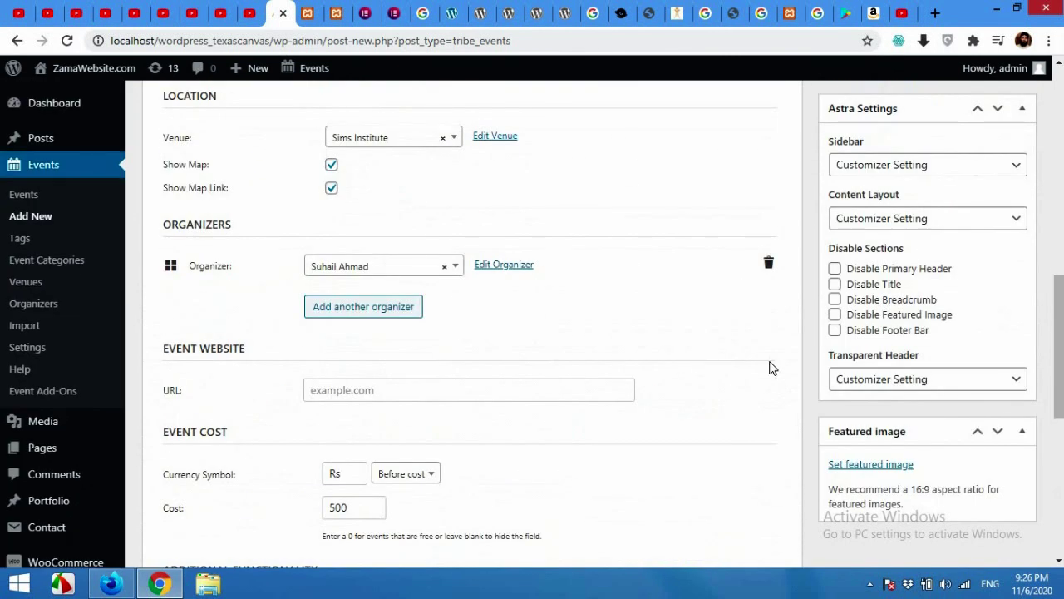
scroll(836, 375, down, 1)
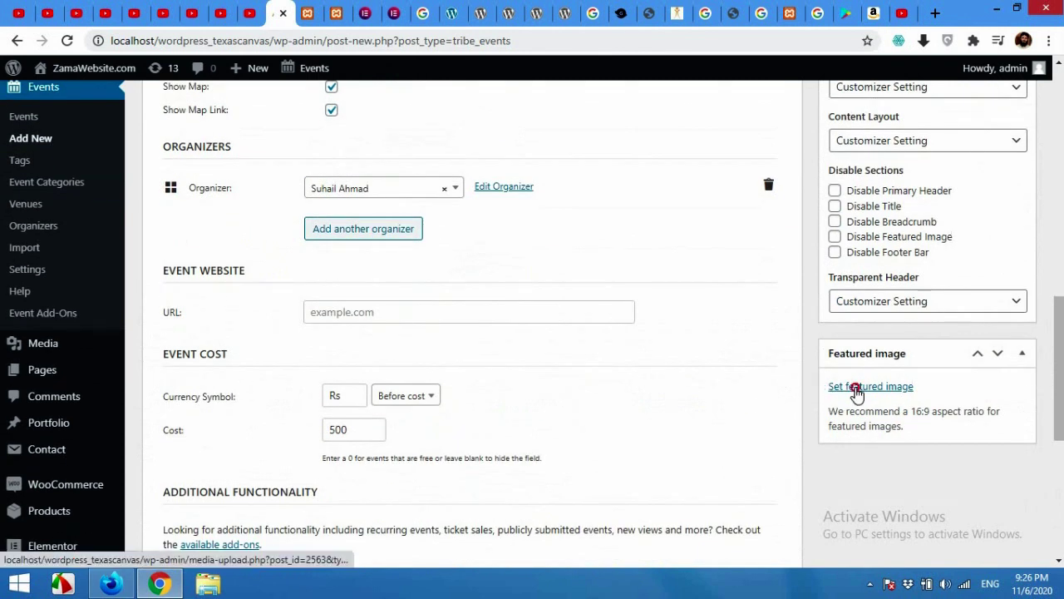
click(857, 389)
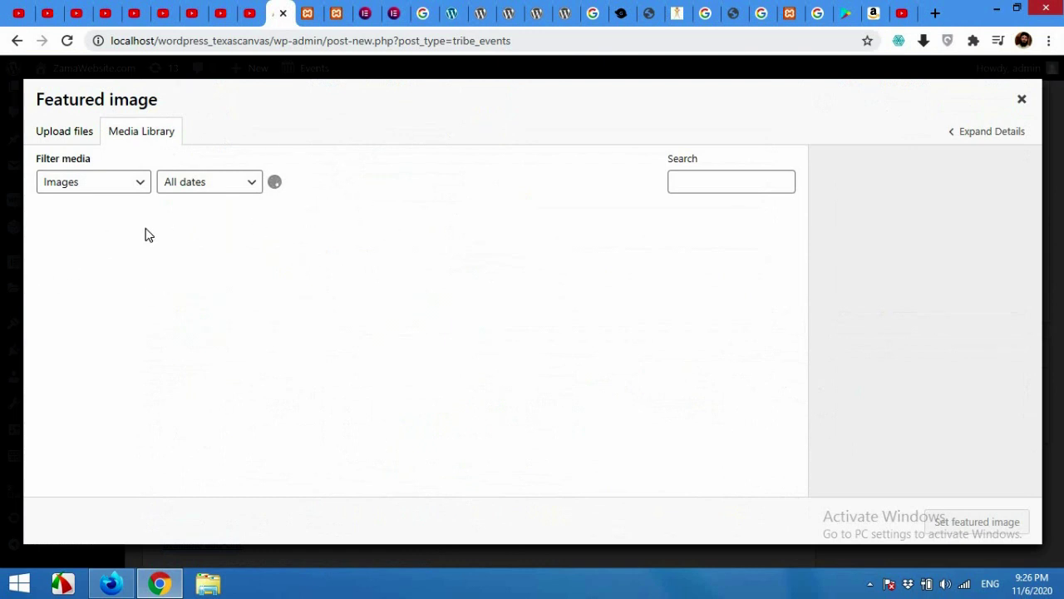
click(63, 135)
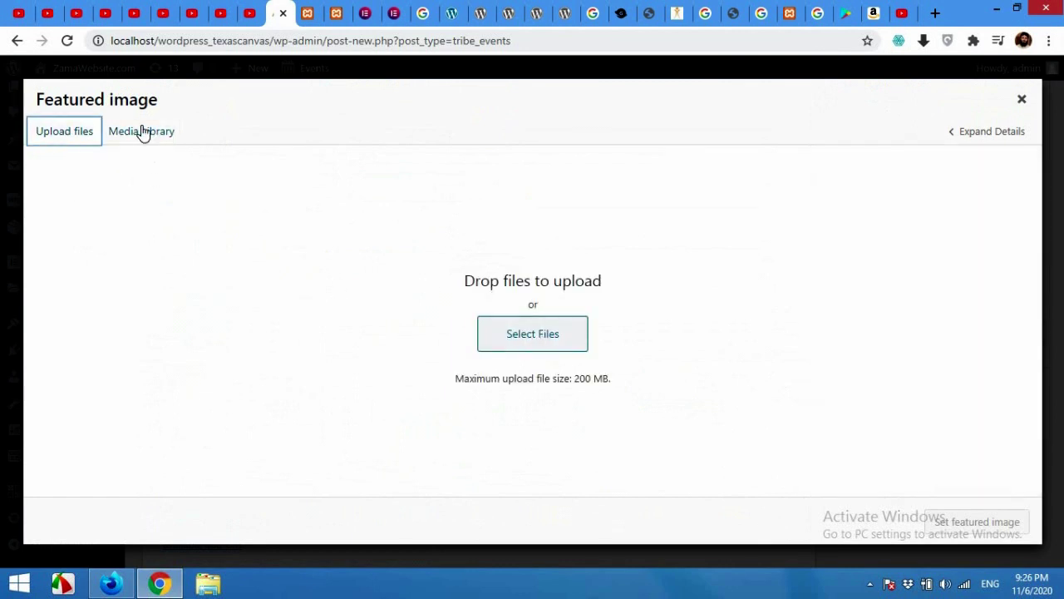
click(152, 138)
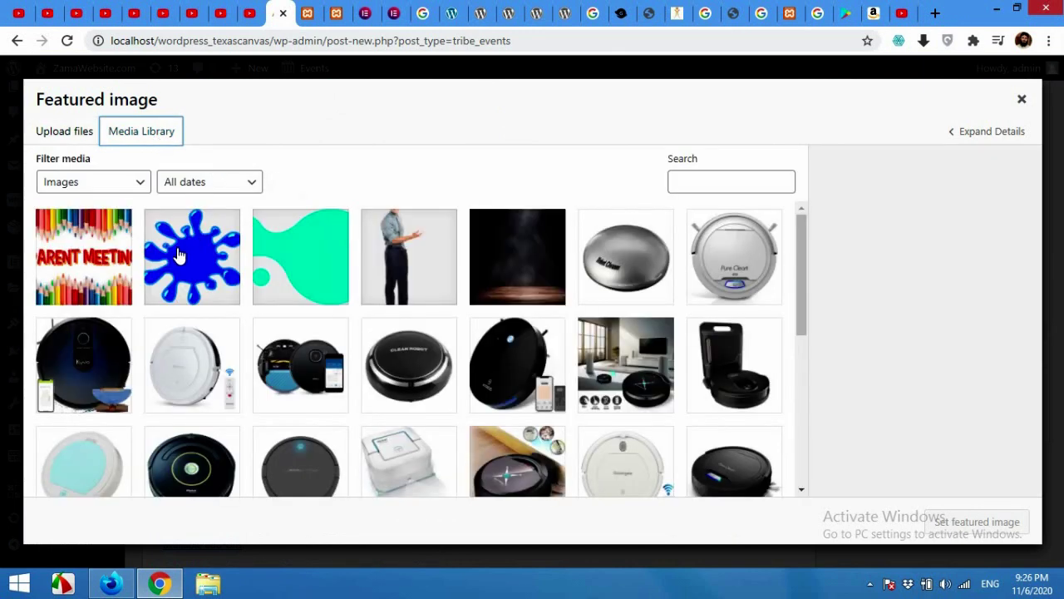
click(93, 262)
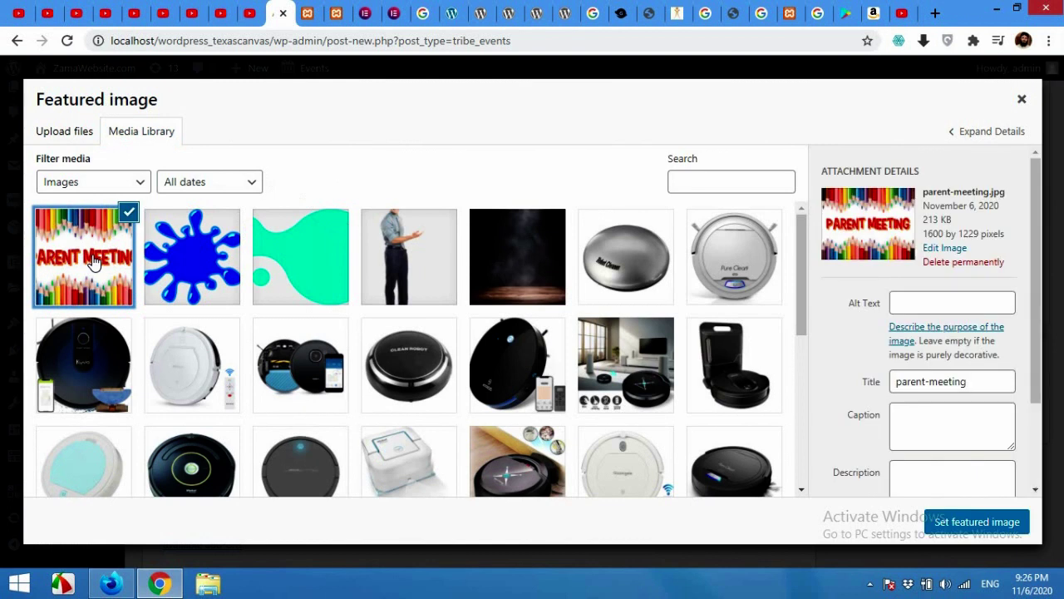
click(967, 532)
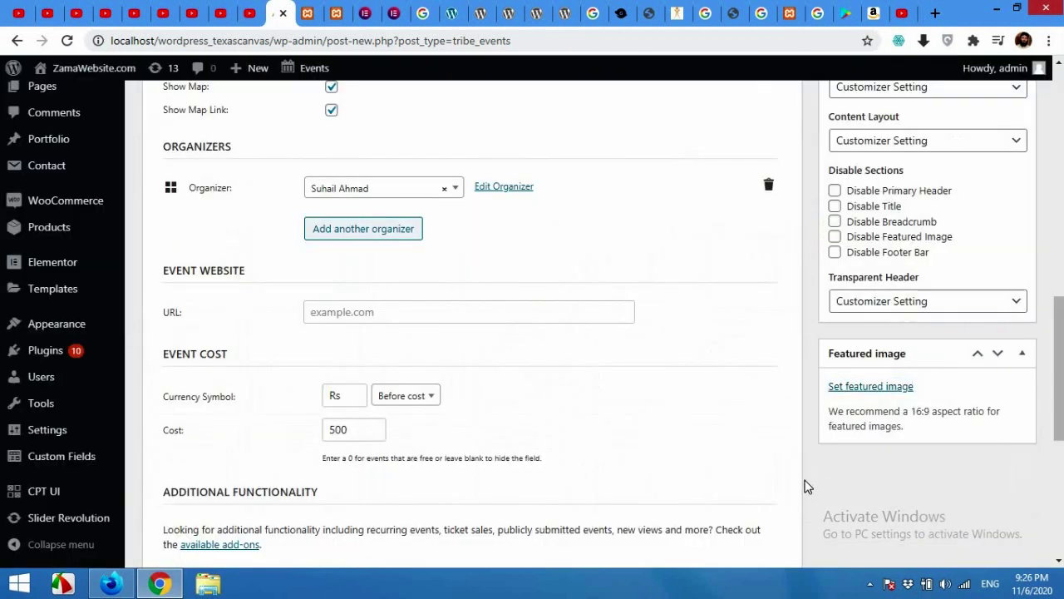
Review the event's details and publish the event.
scroll(803, 482, up, 3)
scroll(767, 471, up, 1)
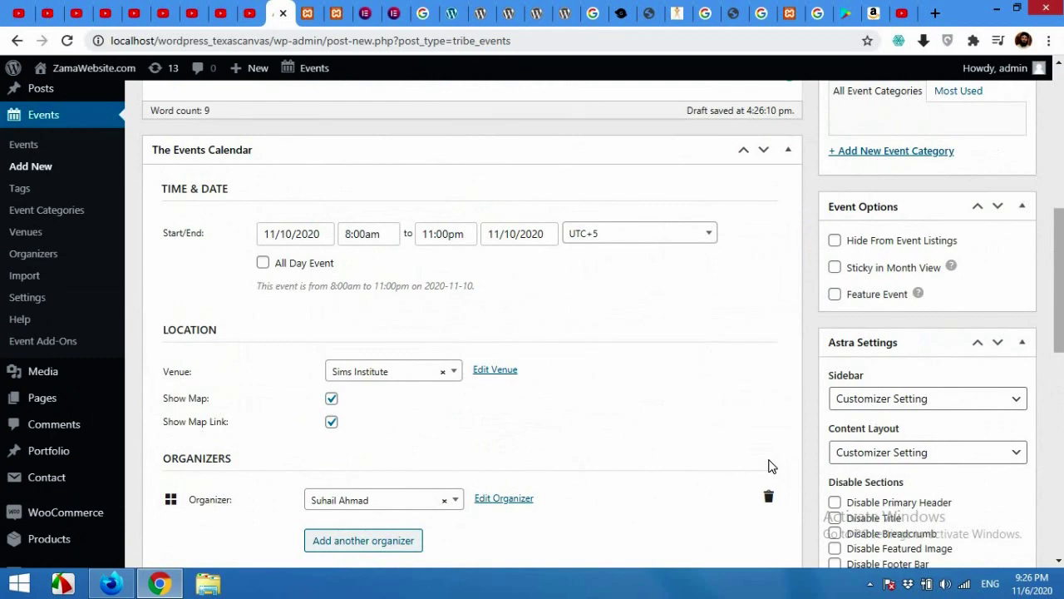
scroll(770, 466, down, 5)
scroll(778, 468, up, 5)
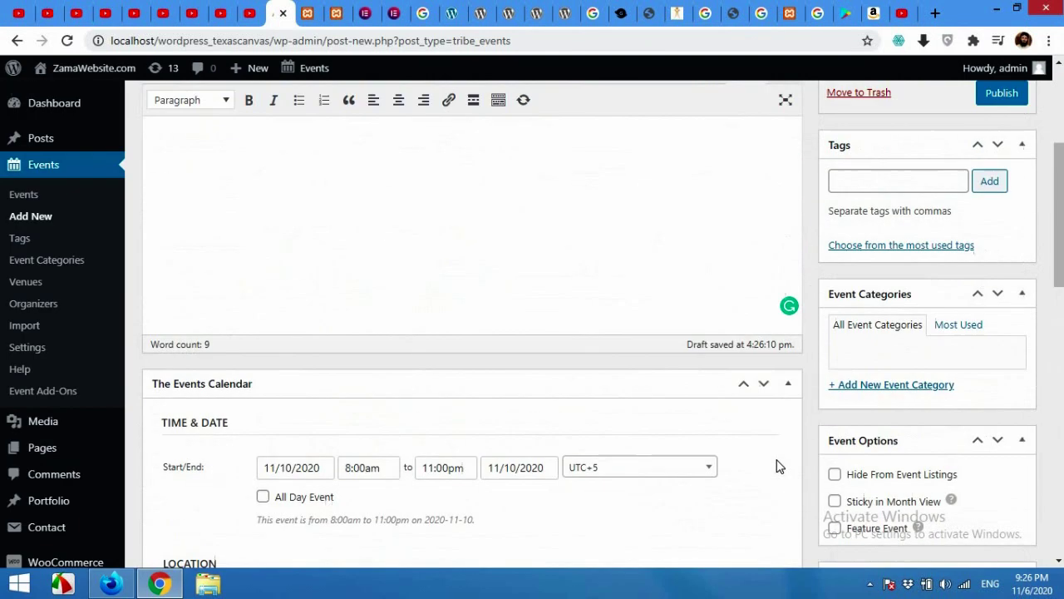
scroll(776, 466, down, 5)
scroll(778, 465, up, 5)
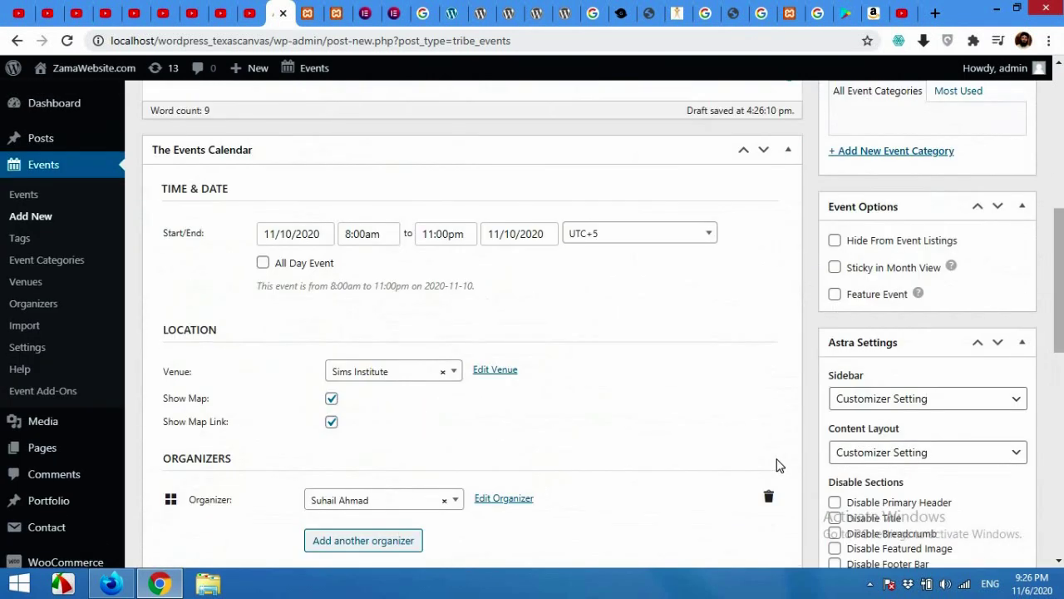
scroll(778, 466, down, 4)
scroll(778, 466, up, 6)
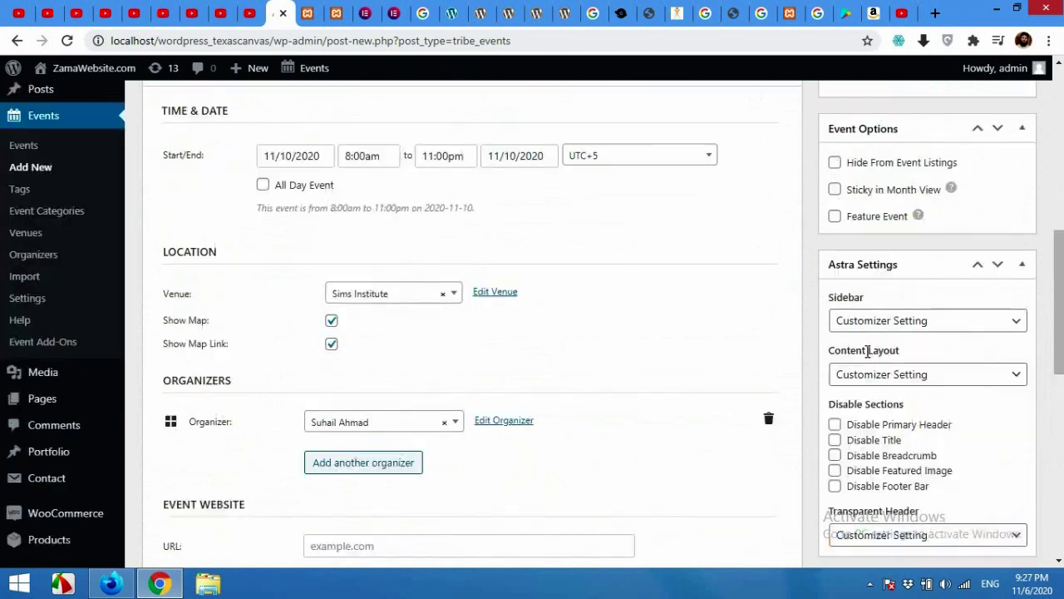
click(1001, 94)
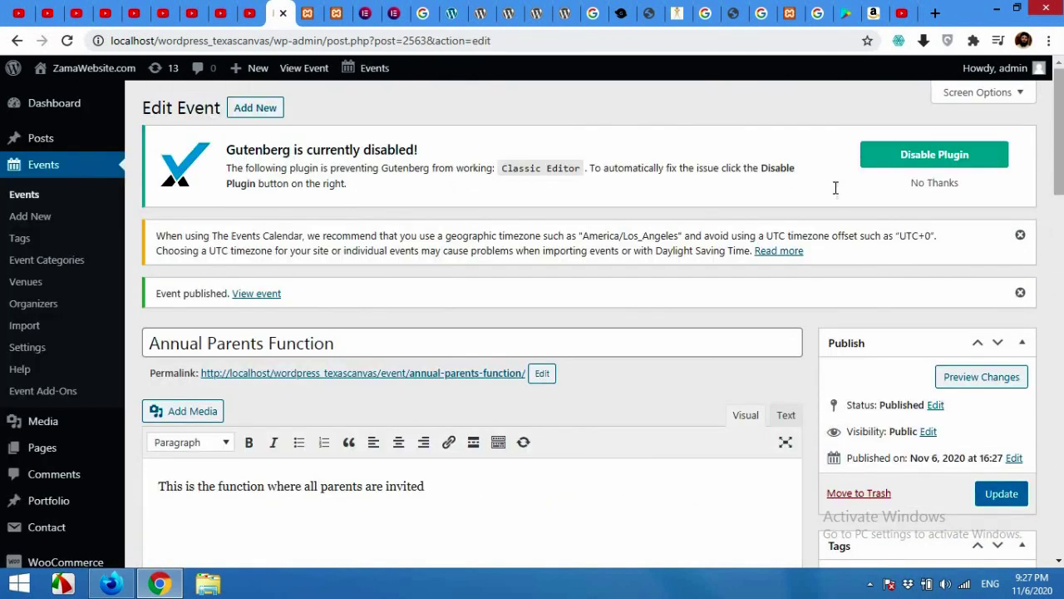
Open the site's public events page in a new tab and examine the event's entry in the list view.
scroll(689, 363, down, 3)
scroll(689, 366, up, 3)
mouse_move(359, 71)
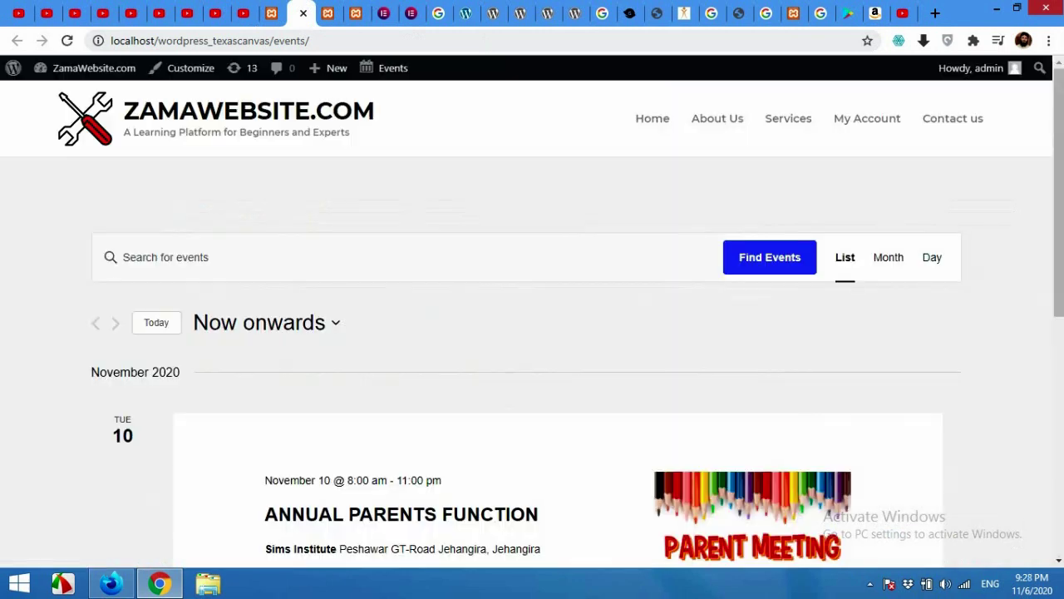
scroll(554, 321, down, 5)
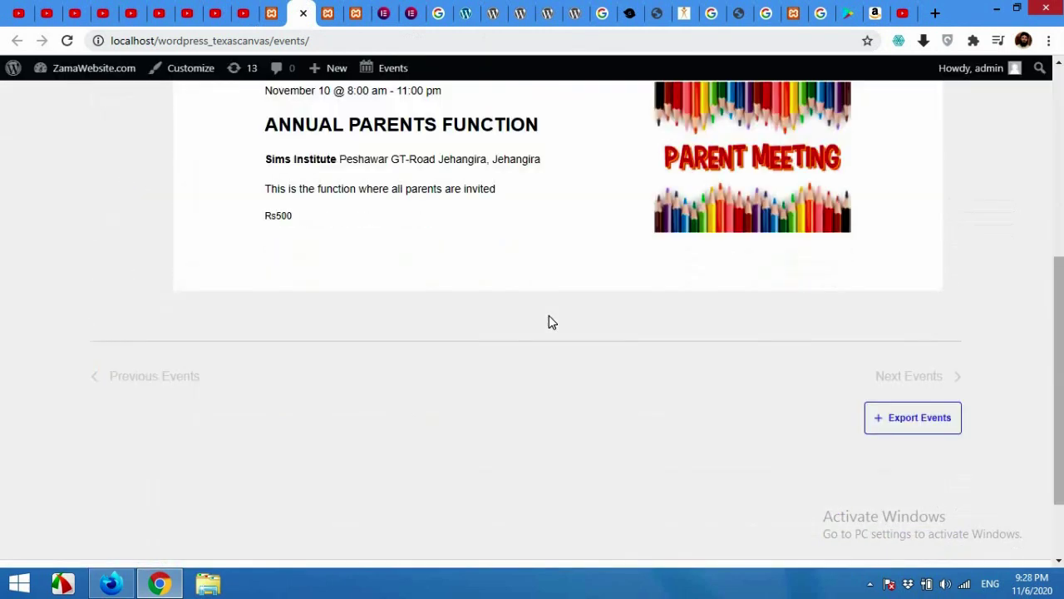
scroll(441, 298, up, 4)
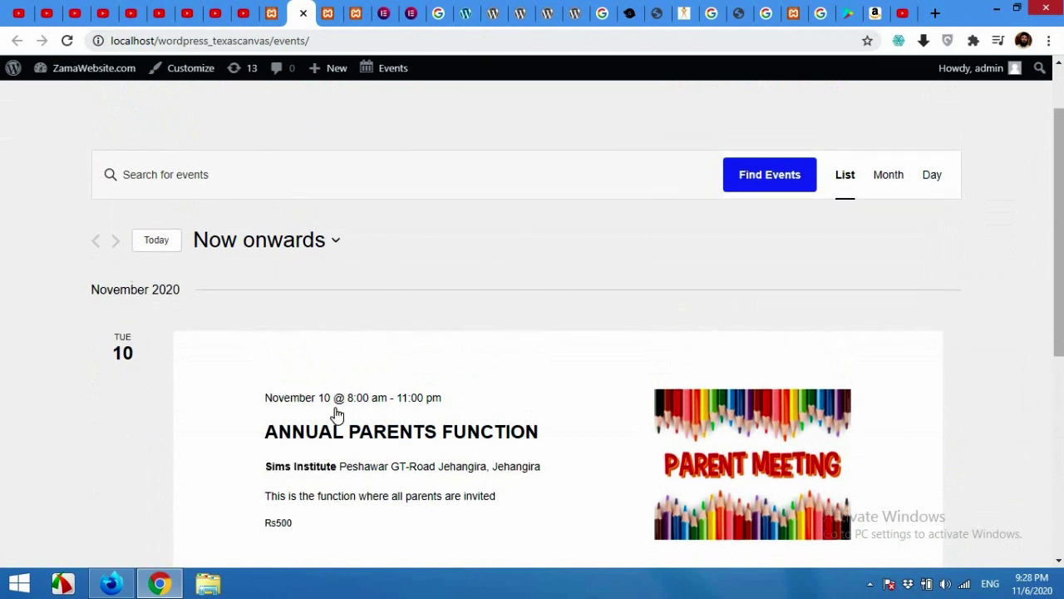
scroll(252, 357, down, 3)
scroll(335, 328, down, 2)
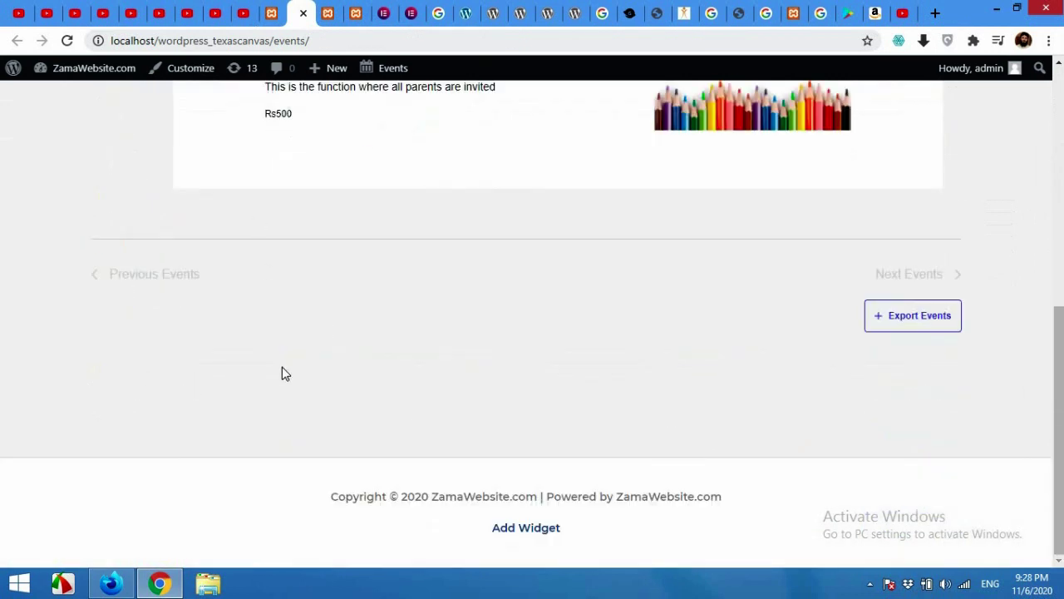
scroll(459, 374, up, 6)
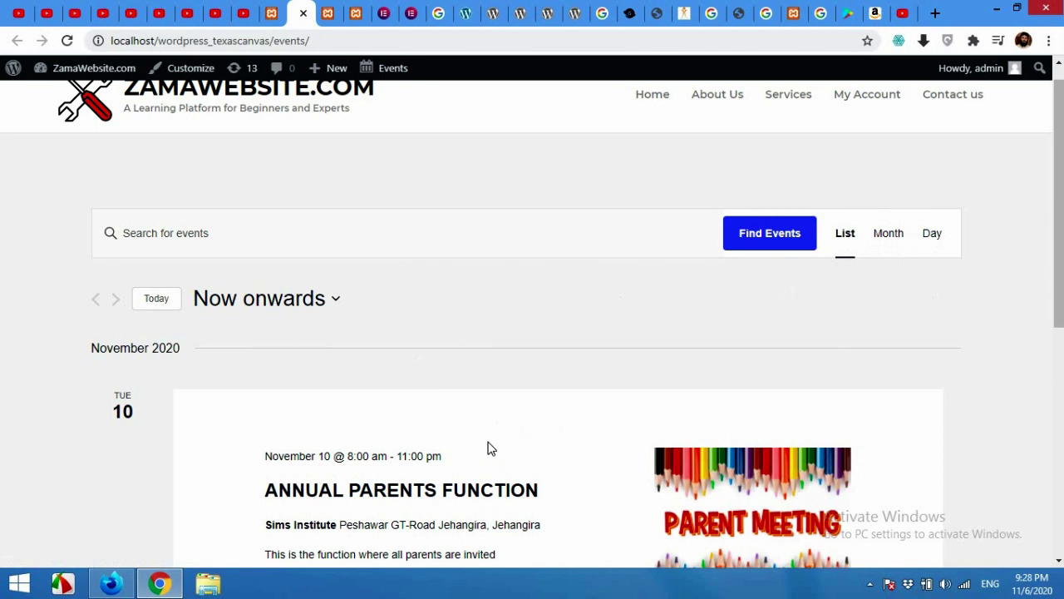
Switch the events calendar to month view and check the event's entry on November 10.
click(888, 236)
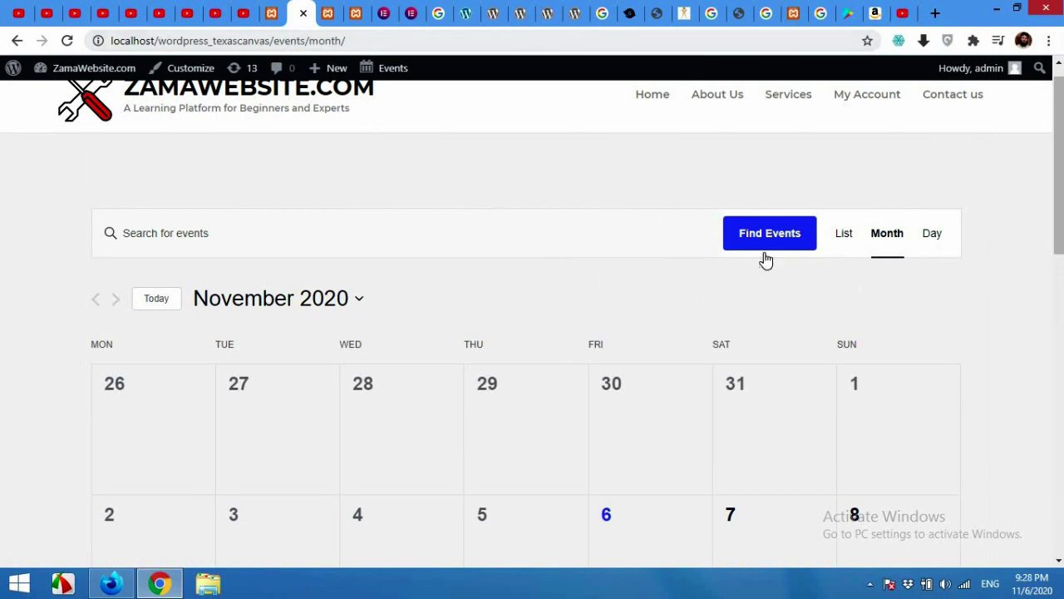
scroll(732, 287, down, 1)
scroll(731, 287, down, 4)
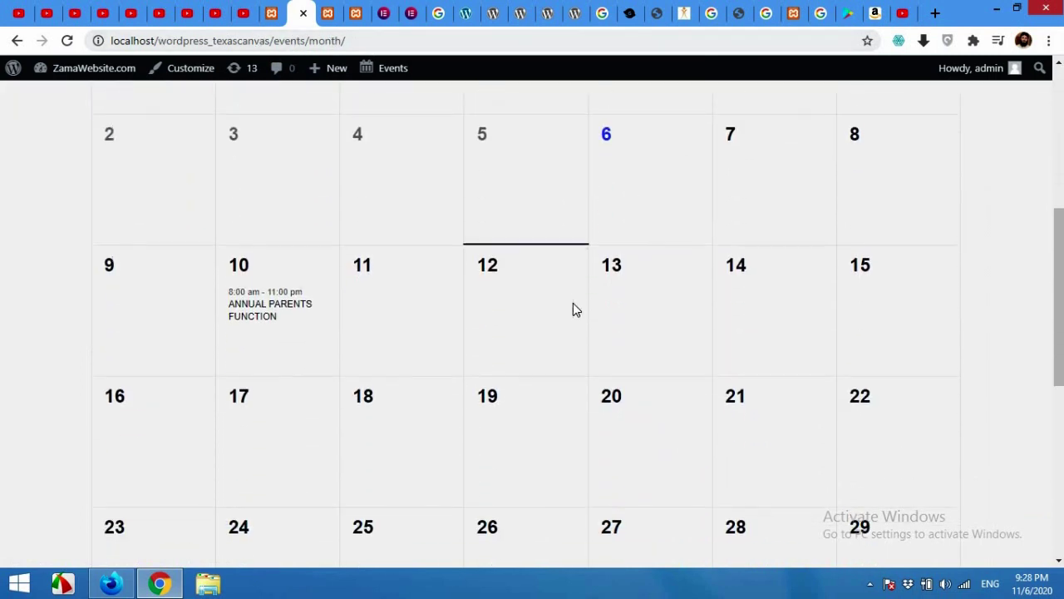
mouse_move(241, 314)
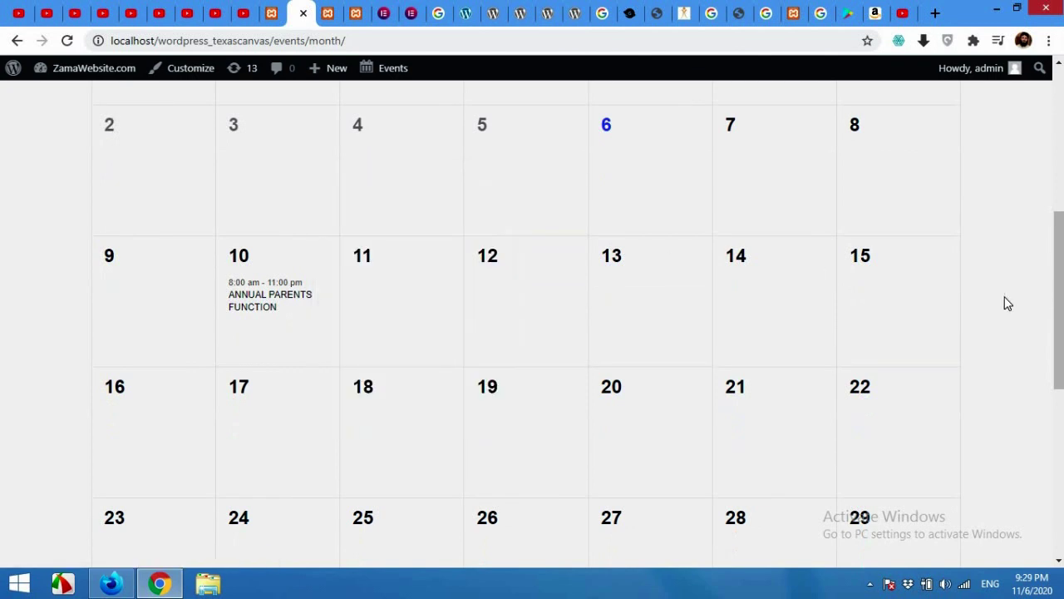
Look over the November month calendar and copy the page's web address.
scroll(1006, 303, down, 2)
scroll(1006, 303, down, 4)
scroll(759, 353, up, 8)
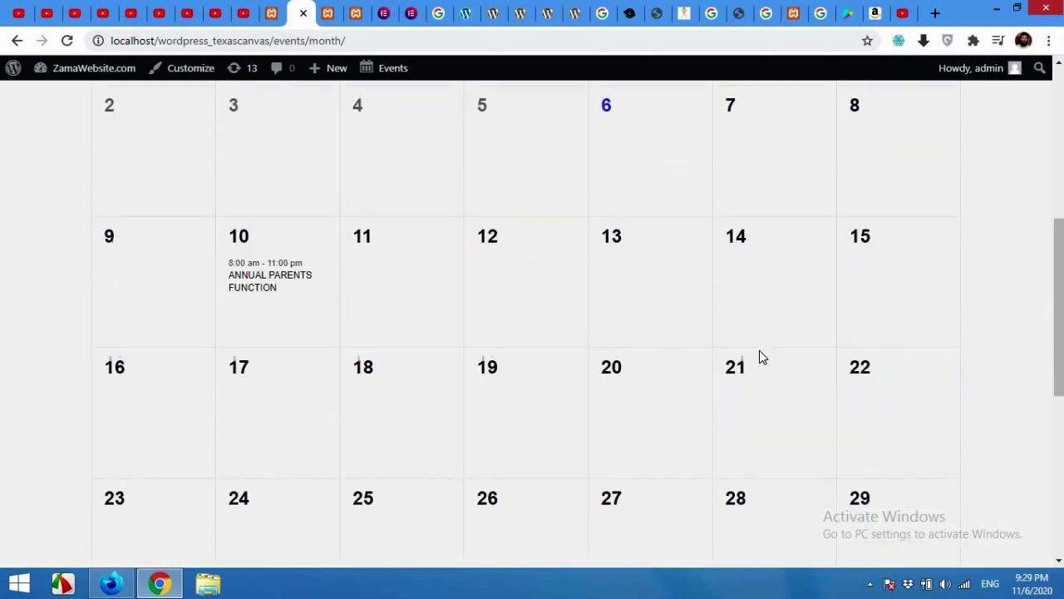
scroll(752, 356, up, 3)
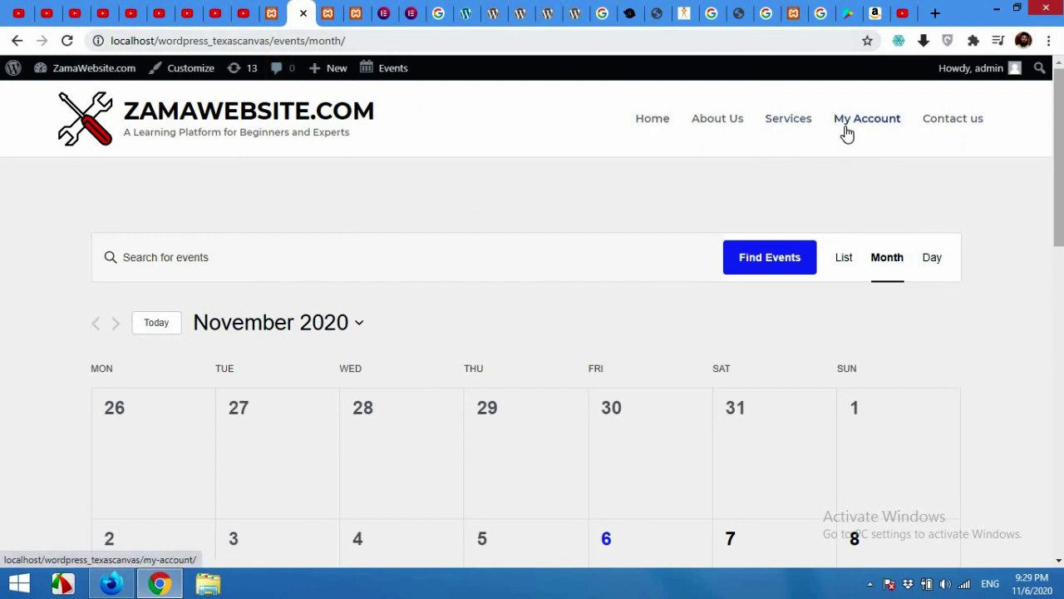
click(281, 42)
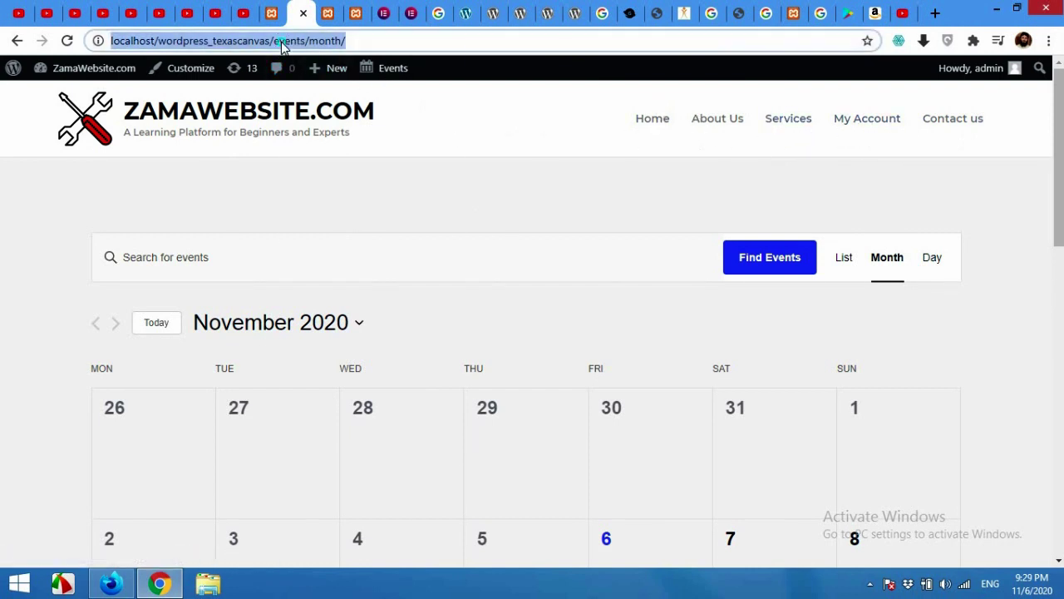
right_click(284, 46)
click(306, 101)
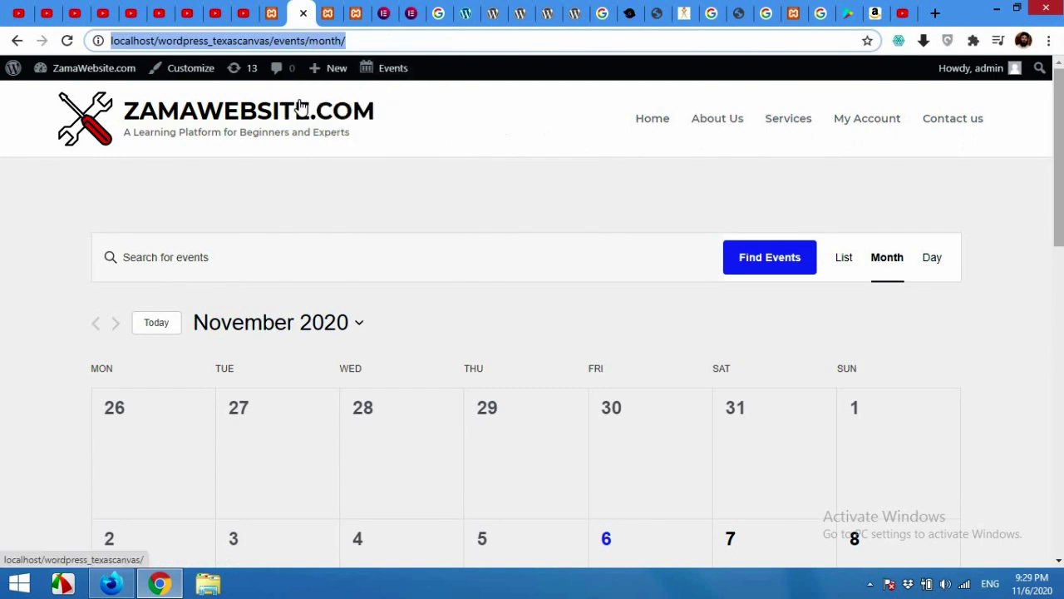
Go back to the WordPress admin tab and open the menu editor for the dphc primary menu.
click(272, 13)
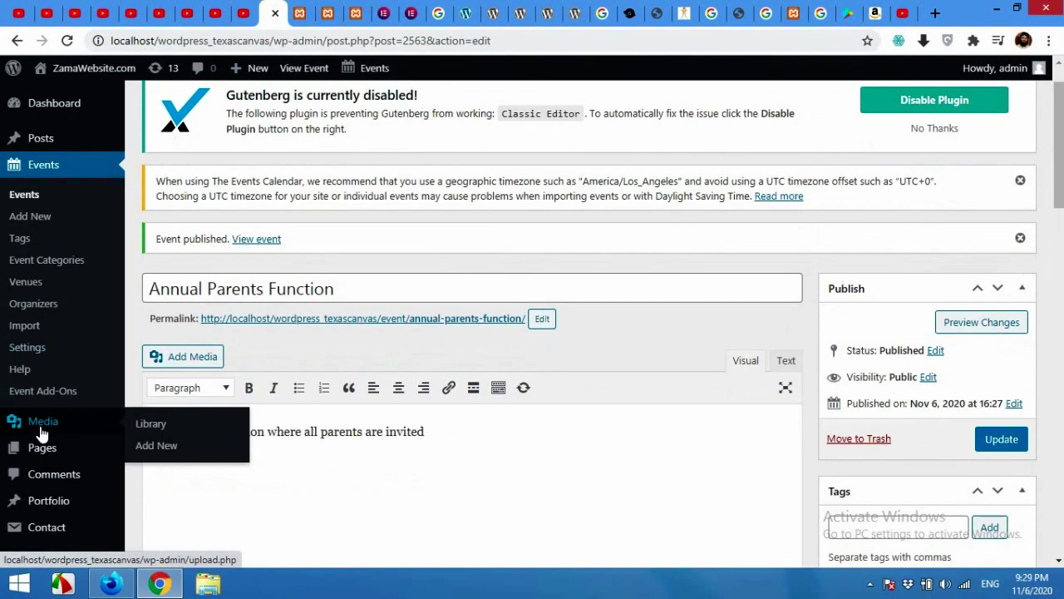
scroll(50, 461, down, 2)
mouse_move(46, 478)
scroll(42, 415, down, 2)
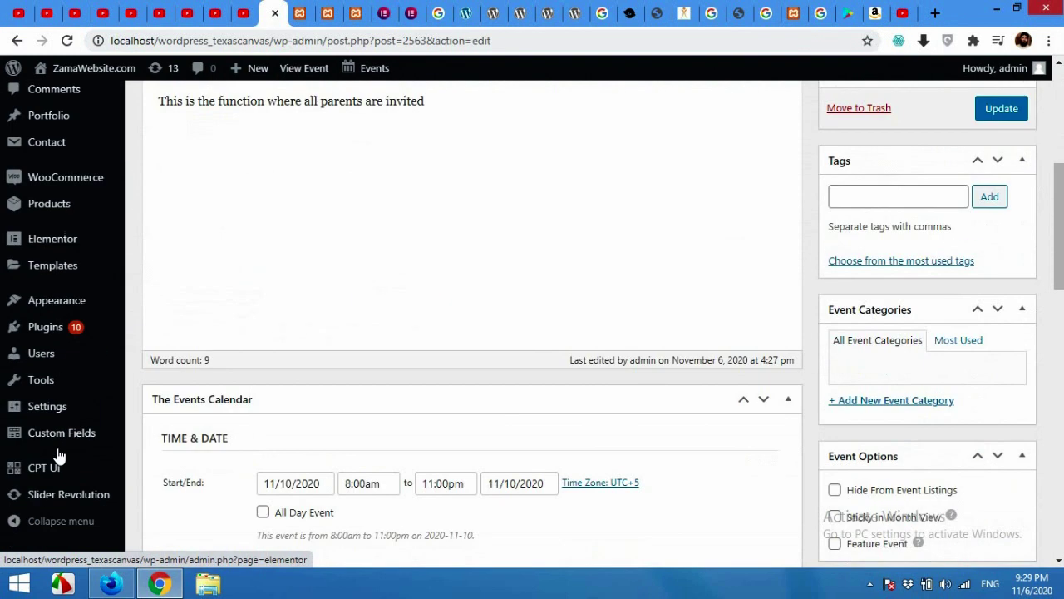
mouse_move(50, 295)
mouse_move(55, 322)
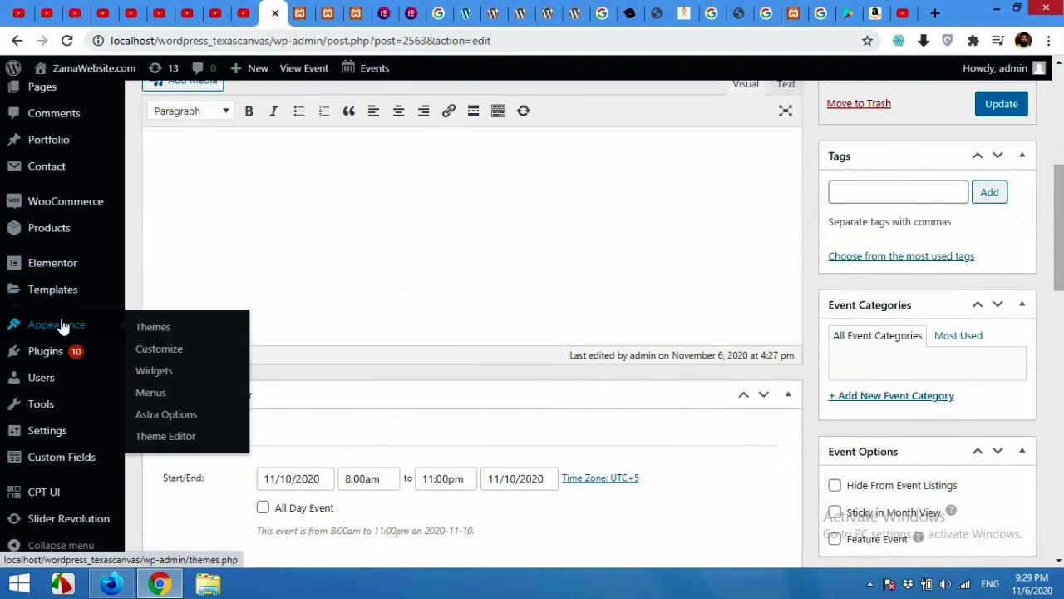
click(152, 393)
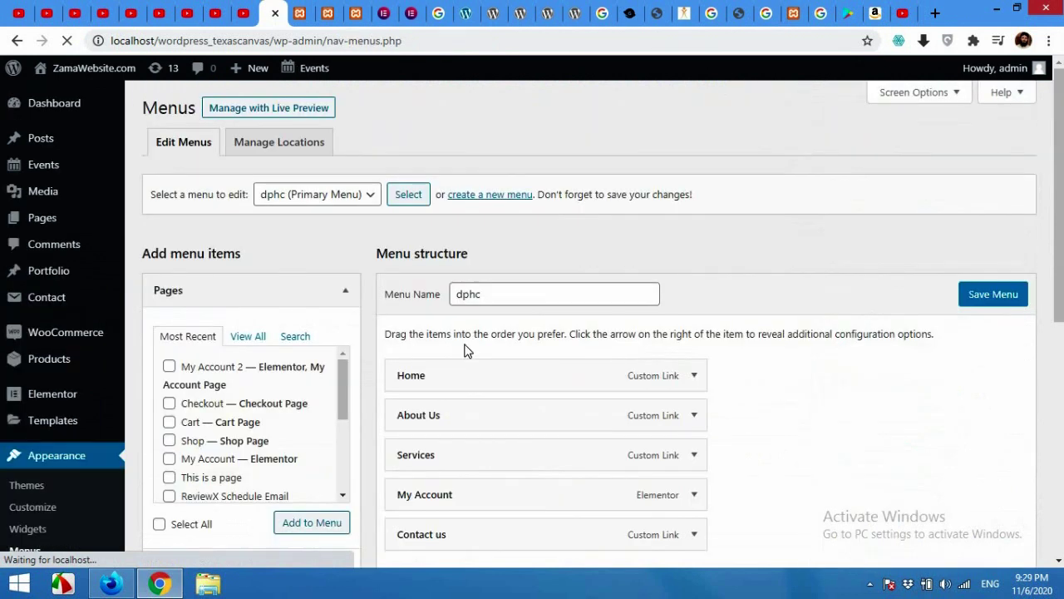
scroll(498, 391, down, 3)
scroll(486, 395, up, 2)
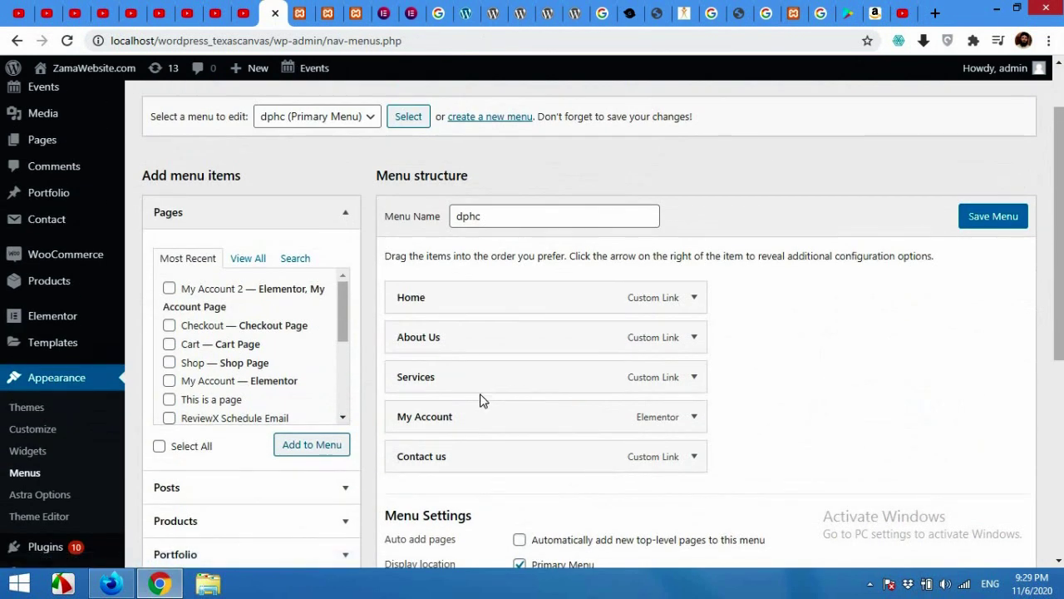
Return to the month calendar and open the Annual Parents Function event's page in a new tab.
click(301, 12)
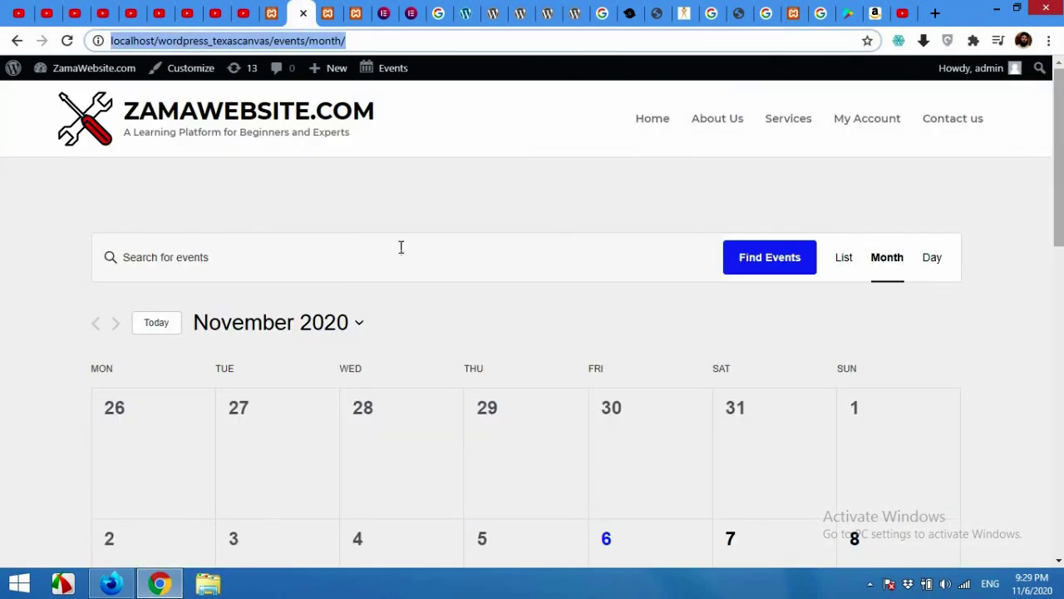
scroll(498, 290, down, 5)
mouse_move(257, 329)
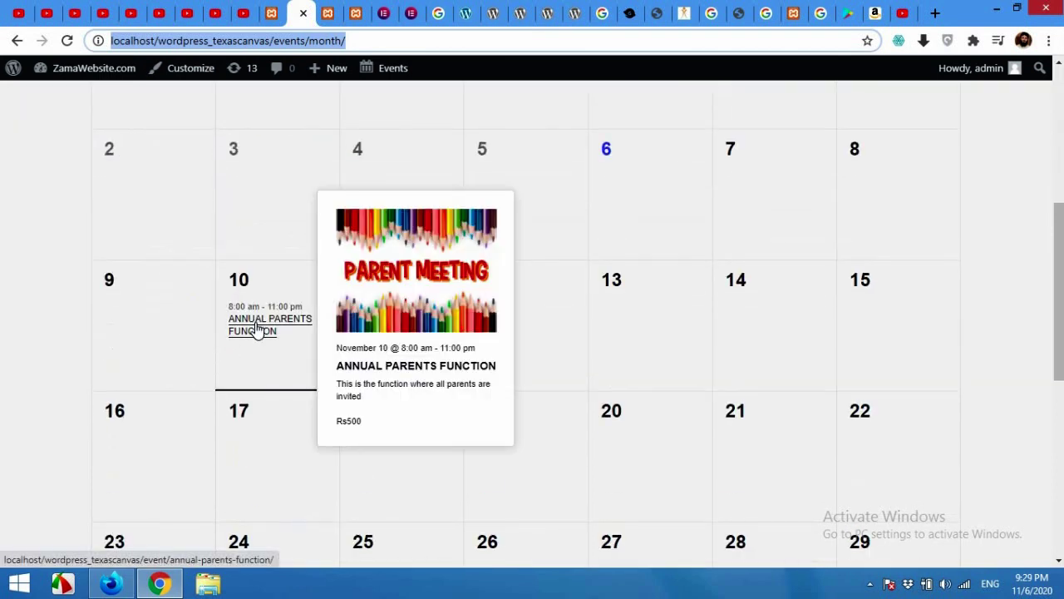
right_click(396, 305)
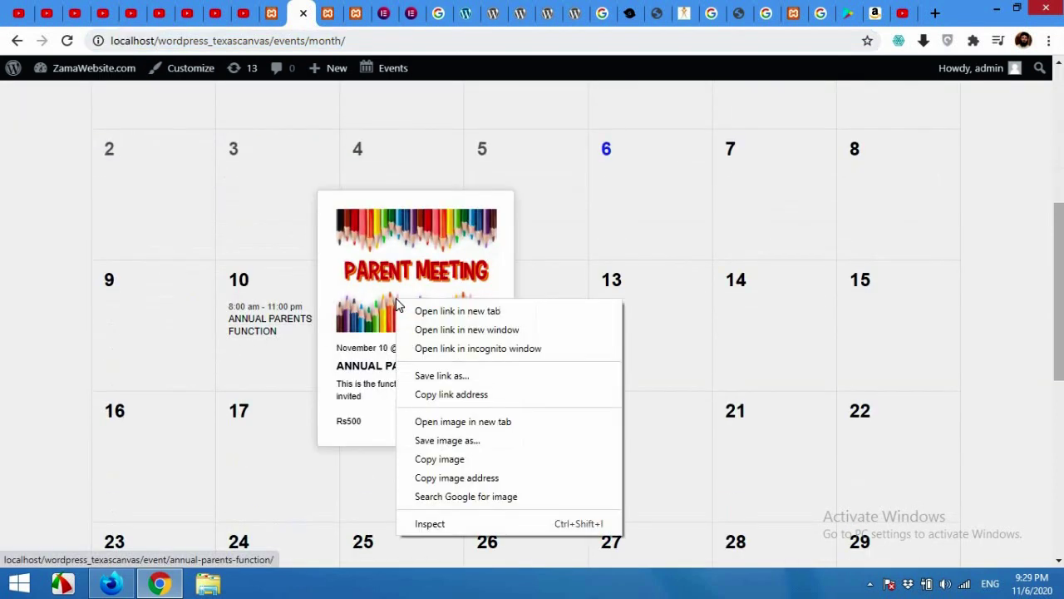
click(415, 309)
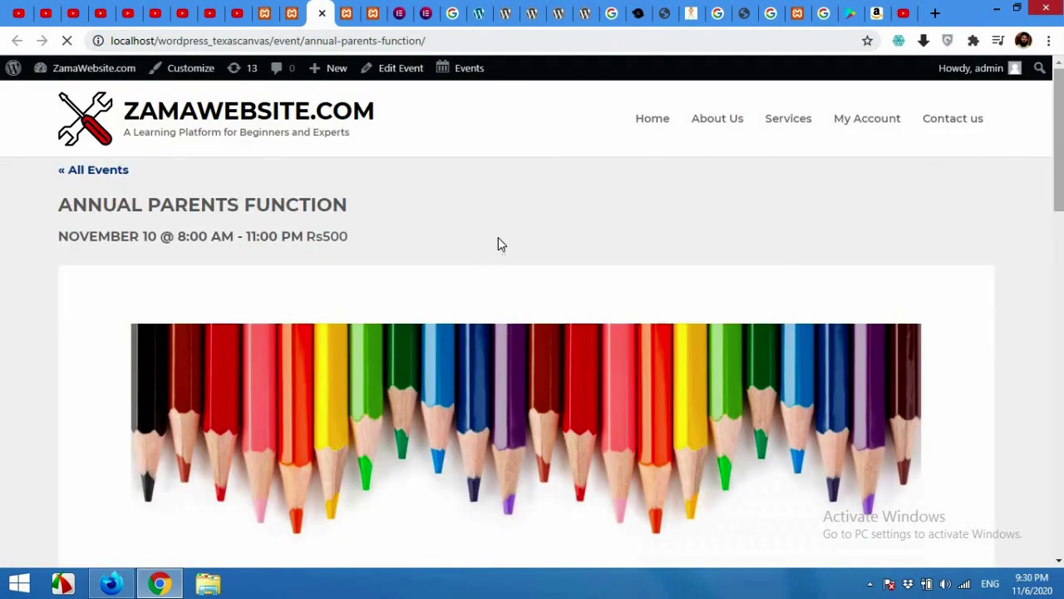
Check the title, date, time and cost in the heading of the event page.
scroll(514, 241, down, 1)
scroll(511, 246, up, 1)
drag(59, 212, 299, 208)
drag(58, 237, 137, 236)
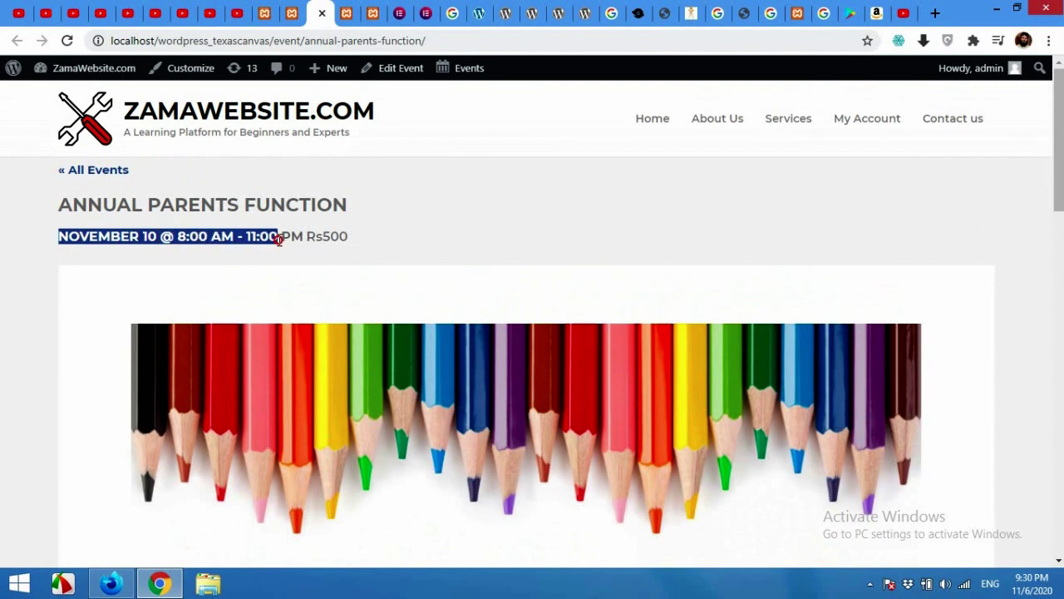
drag(289, 239, 352, 242)
Examine the event page's picture, description, details, organizer and venue sections.
scroll(357, 240, down, 5)
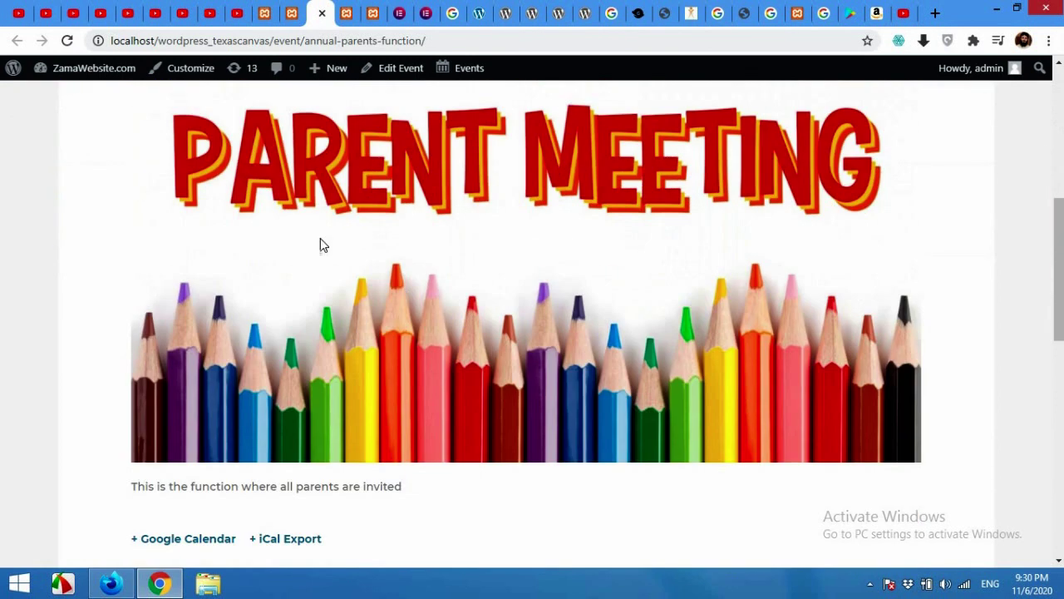
scroll(475, 268, down, 3)
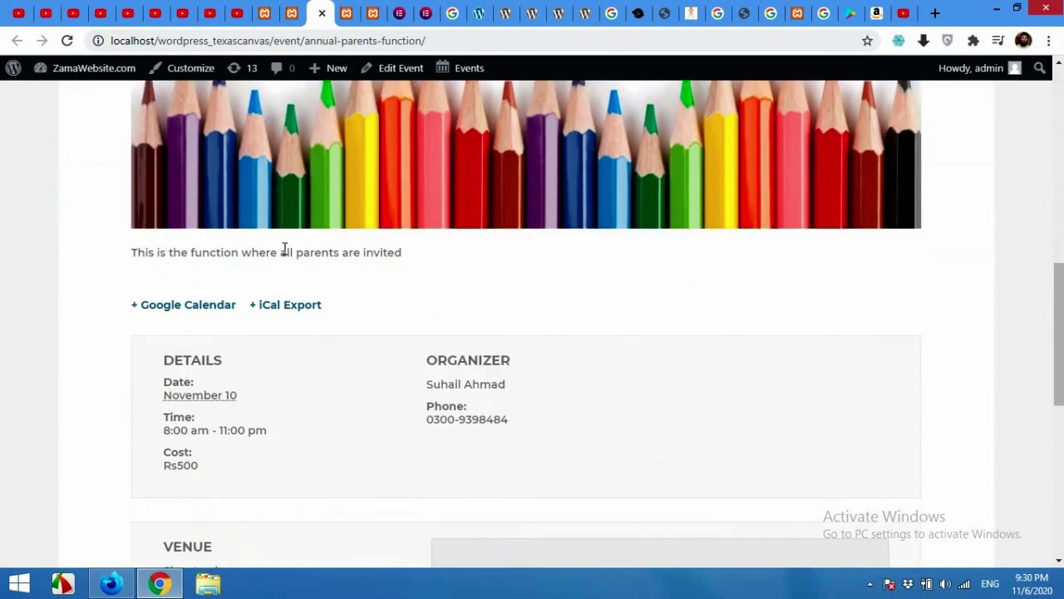
scroll(380, 292, down, 2)
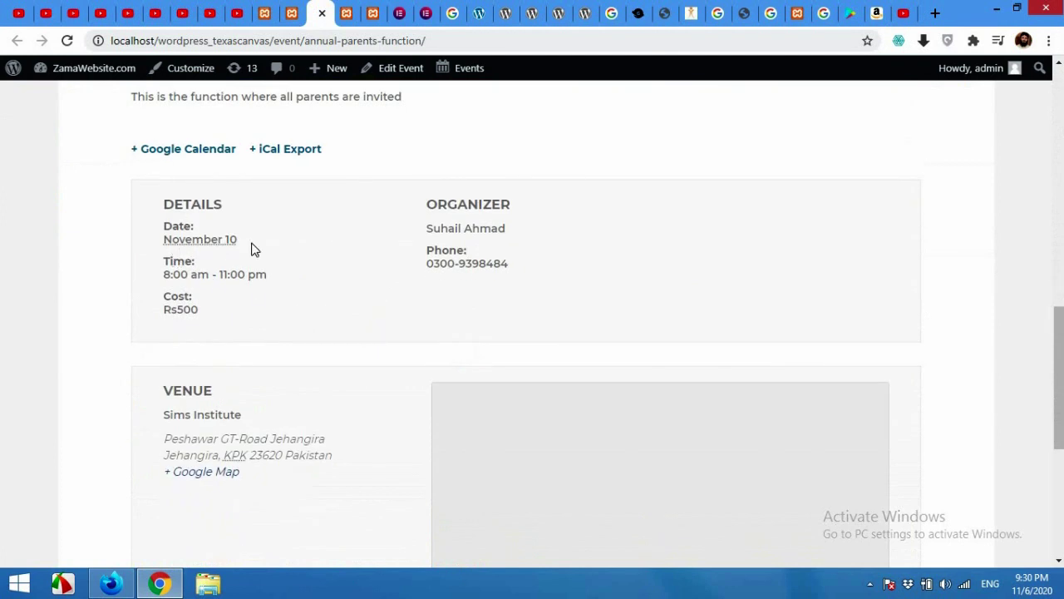
scroll(271, 328, down, 1)
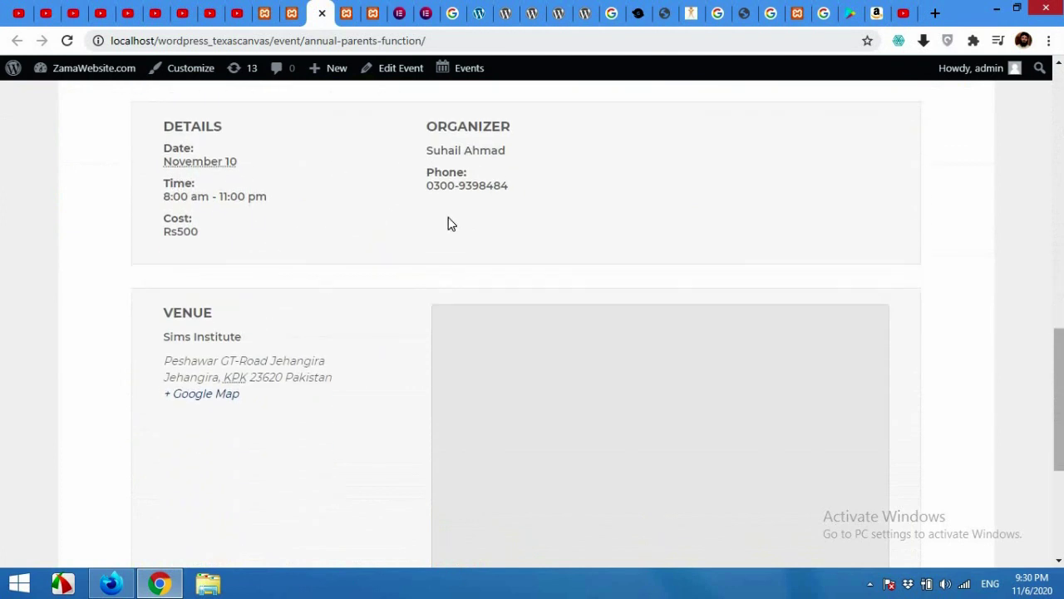
scroll(310, 294, down, 3)
scroll(349, 224, up, 2)
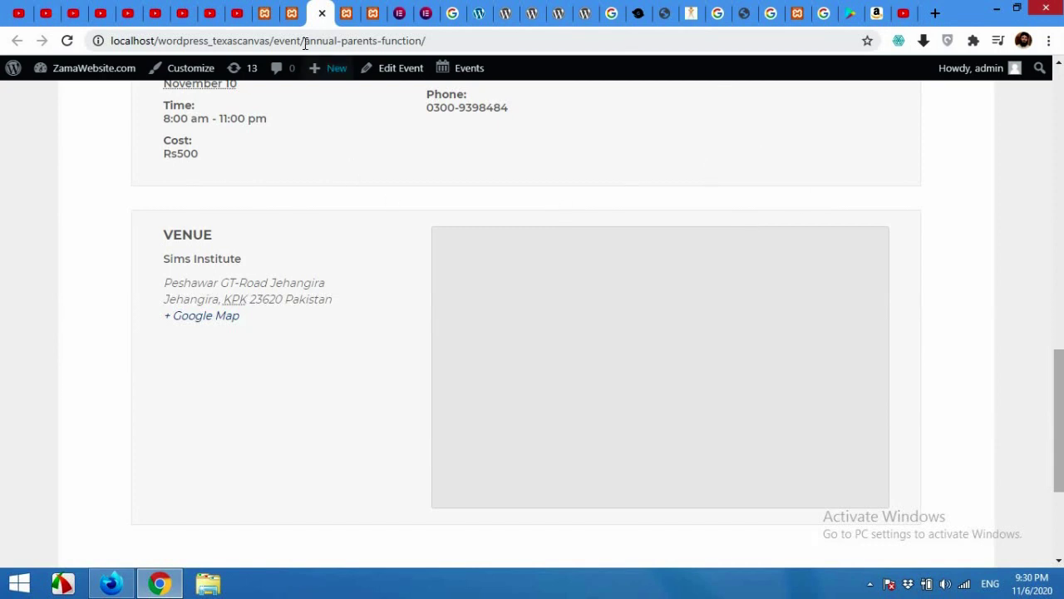
scroll(350, 238, down, 1)
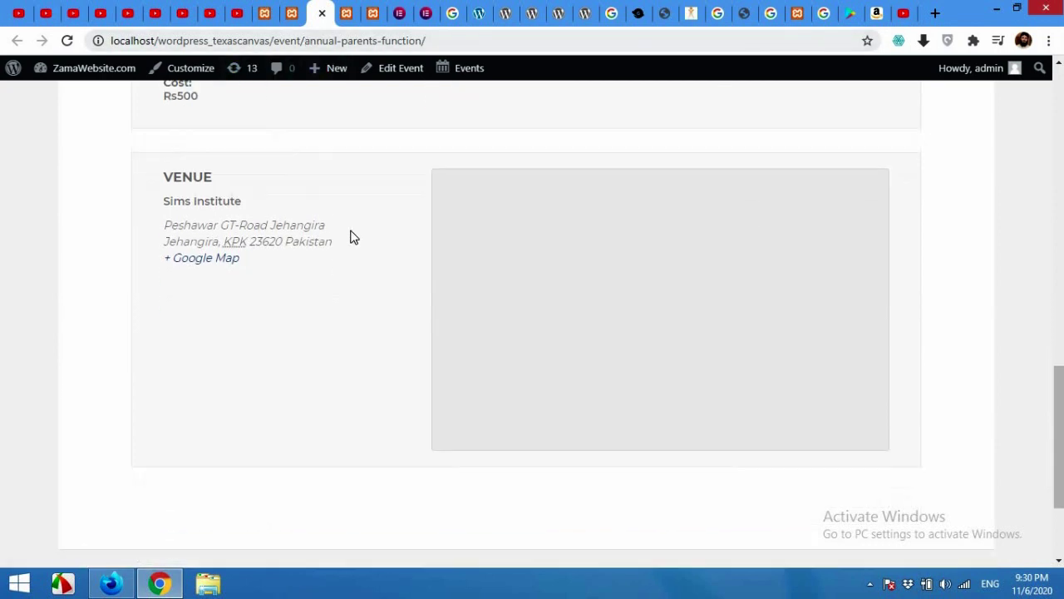
scroll(350, 238, down, 1)
scroll(627, 244, up, 1)
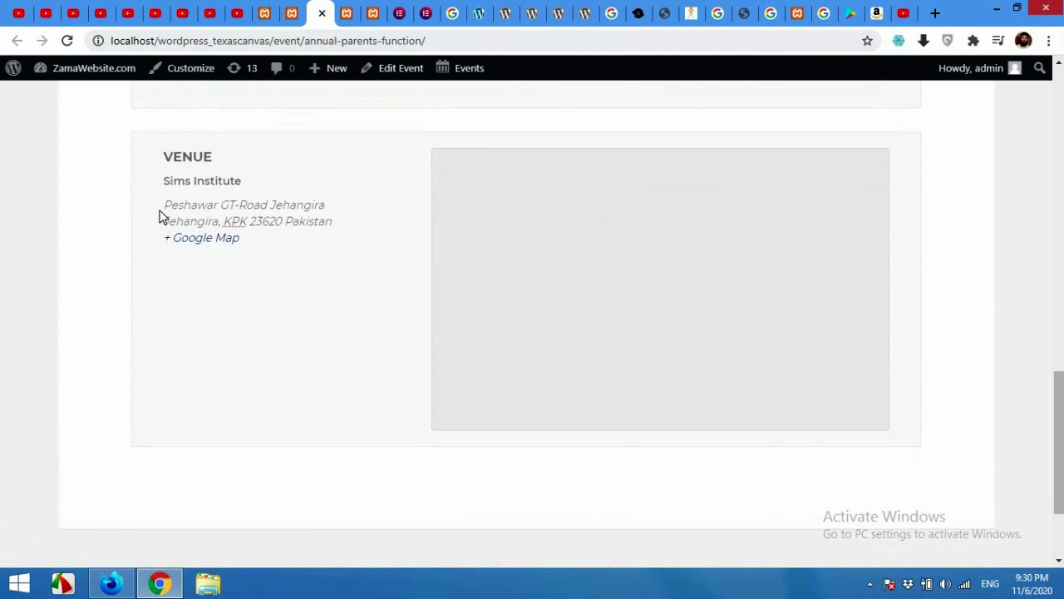
drag(164, 205, 333, 222)
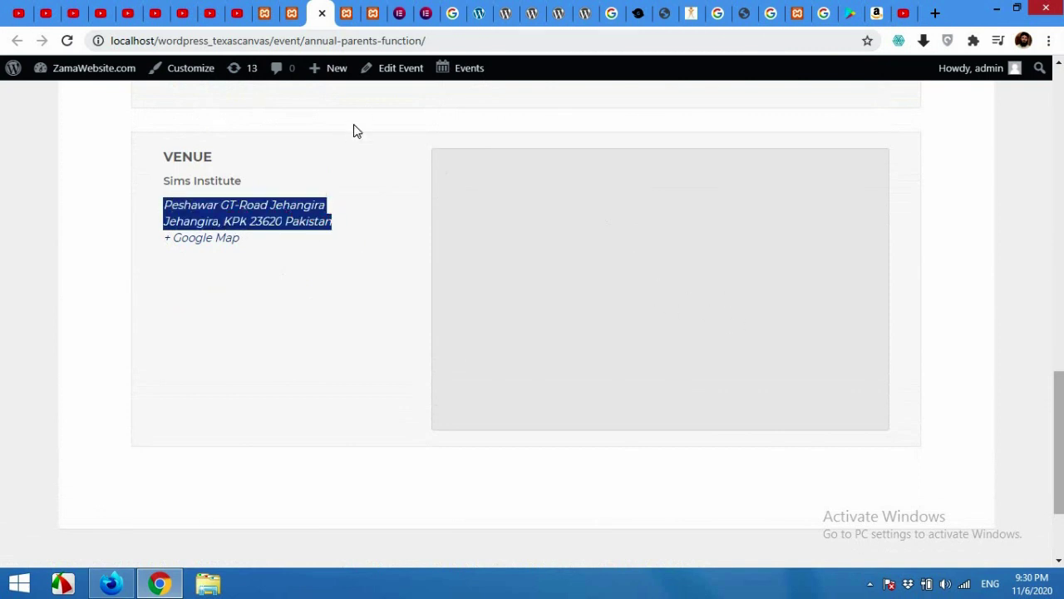
scroll(358, 167, up, 4)
click(363, 241)
scroll(343, 247, up, 8)
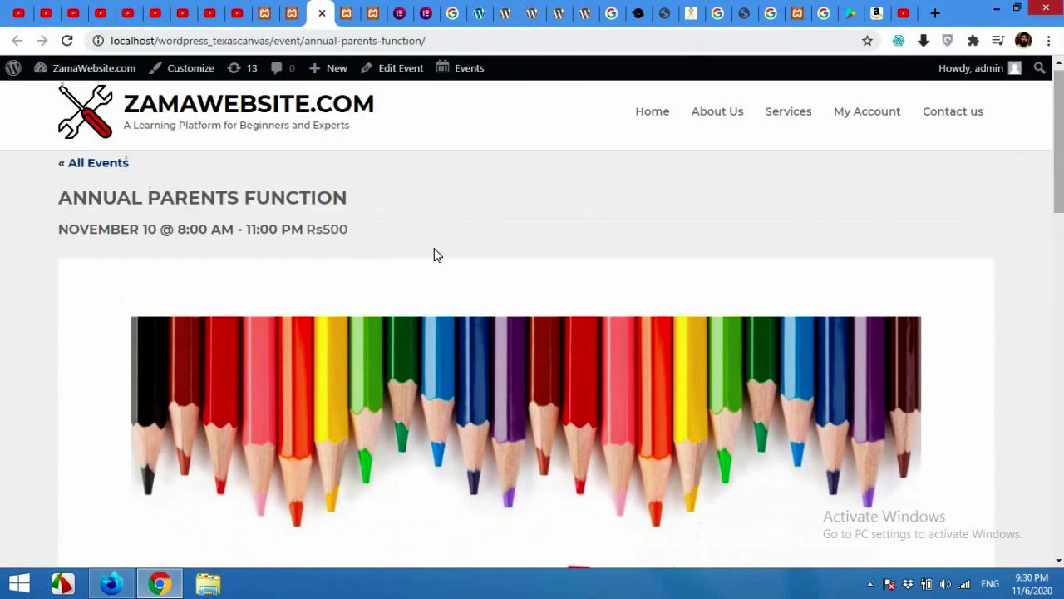
Return to the events calendar tab and copy the web address of its month view.
click(292, 12)
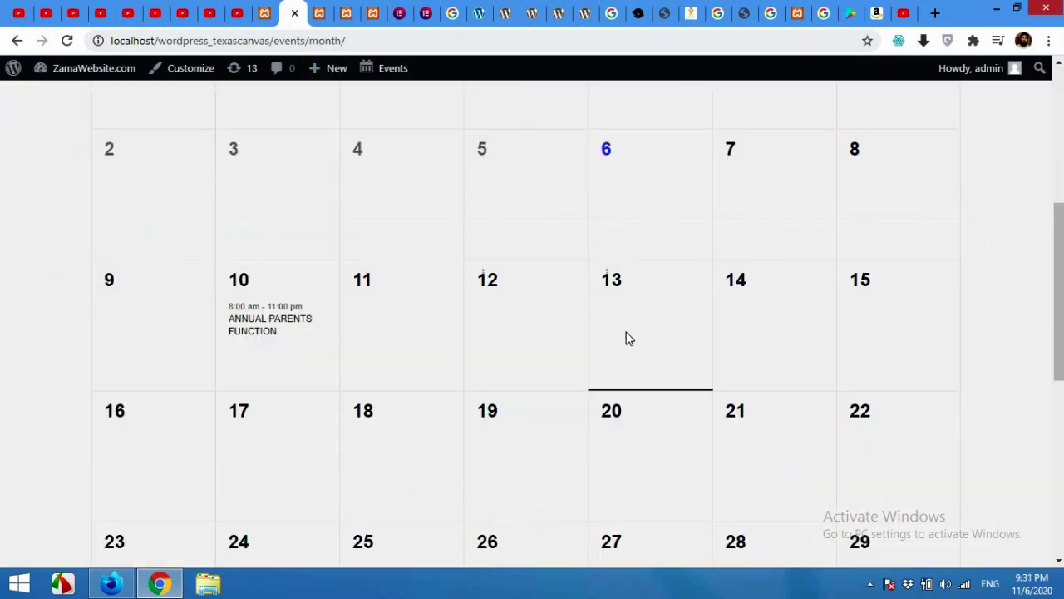
scroll(629, 324, up, 3)
scroll(488, 256, up, 2)
scroll(489, 256, up, 1)
click(265, 12)
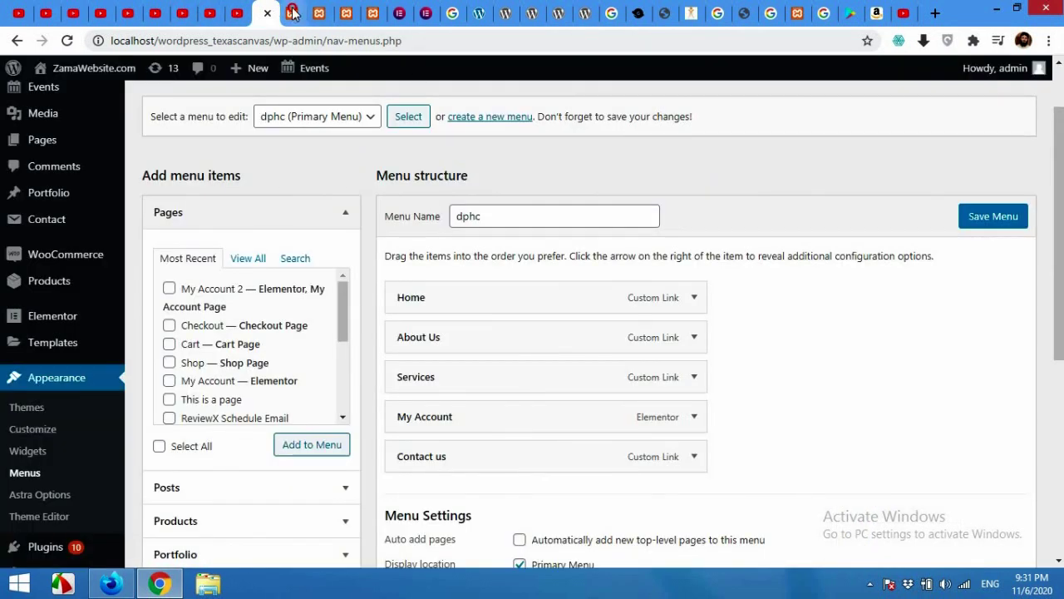
click(292, 13)
click(308, 41)
right_click(309, 40)
click(370, 96)
Add a custom link to the dphc menu using the copied calendar address and the link text Events.
click(272, 10)
scroll(441, 278, down, 1)
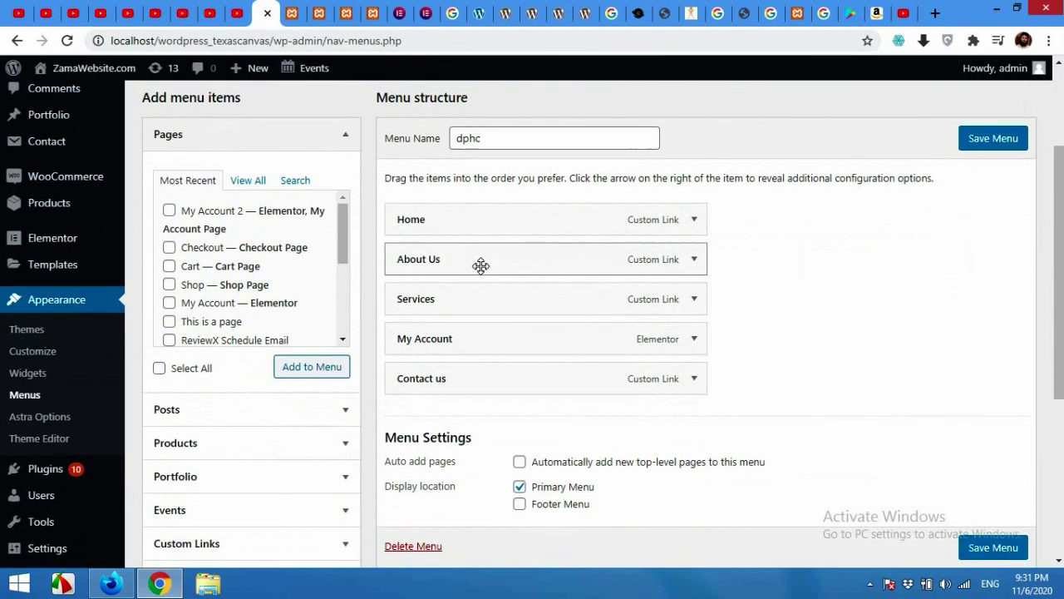
scroll(200, 449, down, 2)
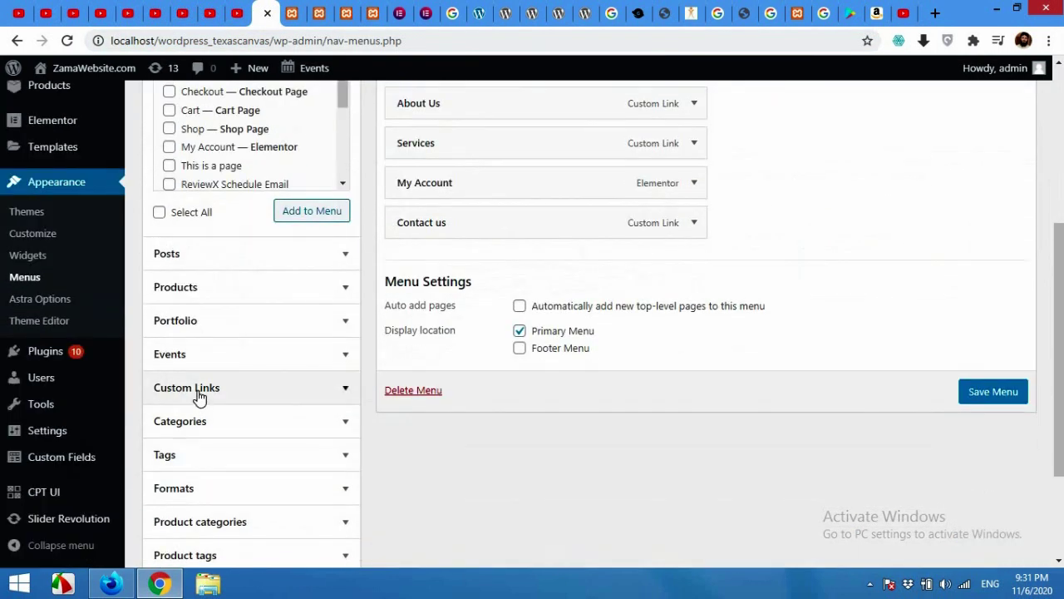
click(199, 397)
click(226, 435)
right_click(241, 434)
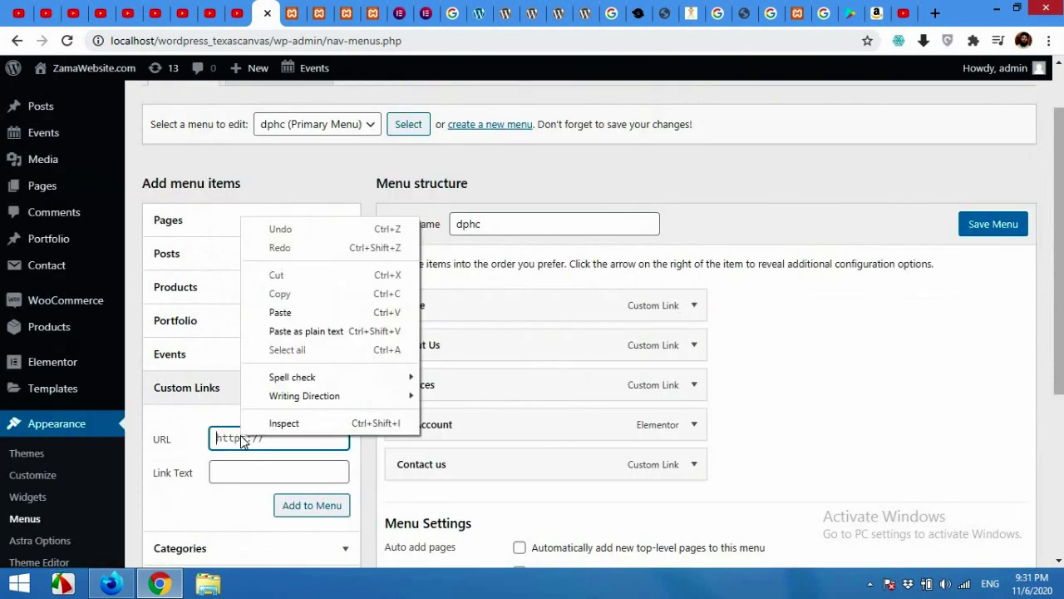
click(283, 311)
click(278, 468)
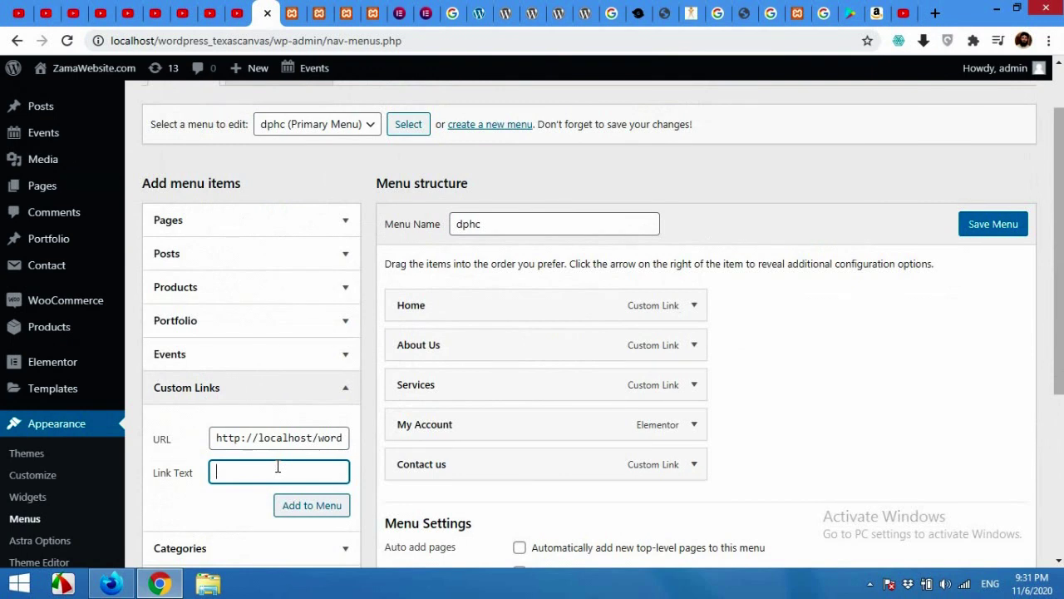
text(Events)
click(300, 508)
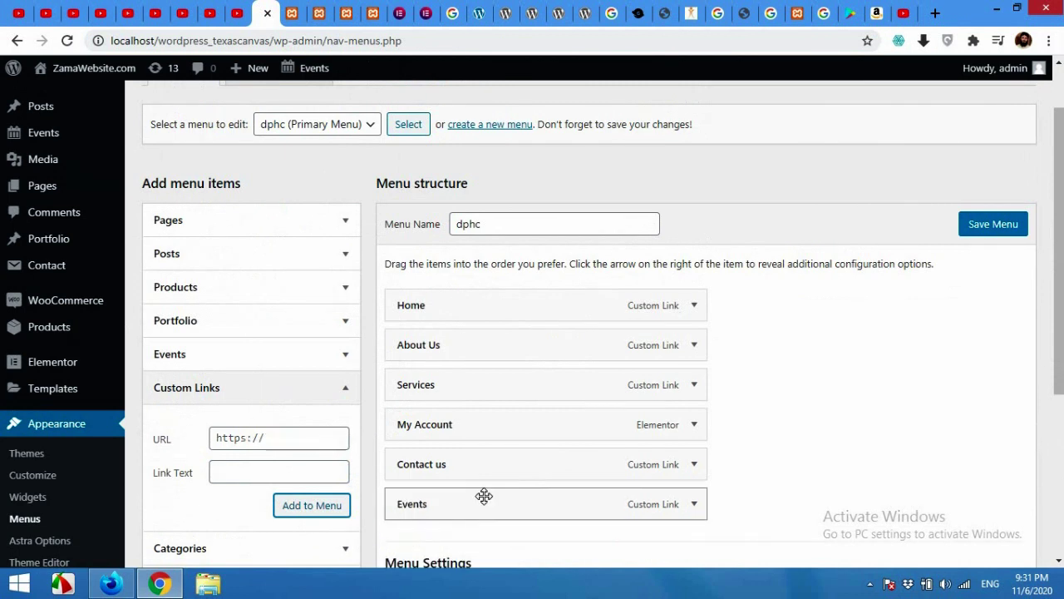
Move the Events item directly below Home in the menu structure and save the menu.
drag(473, 493, 470, 407)
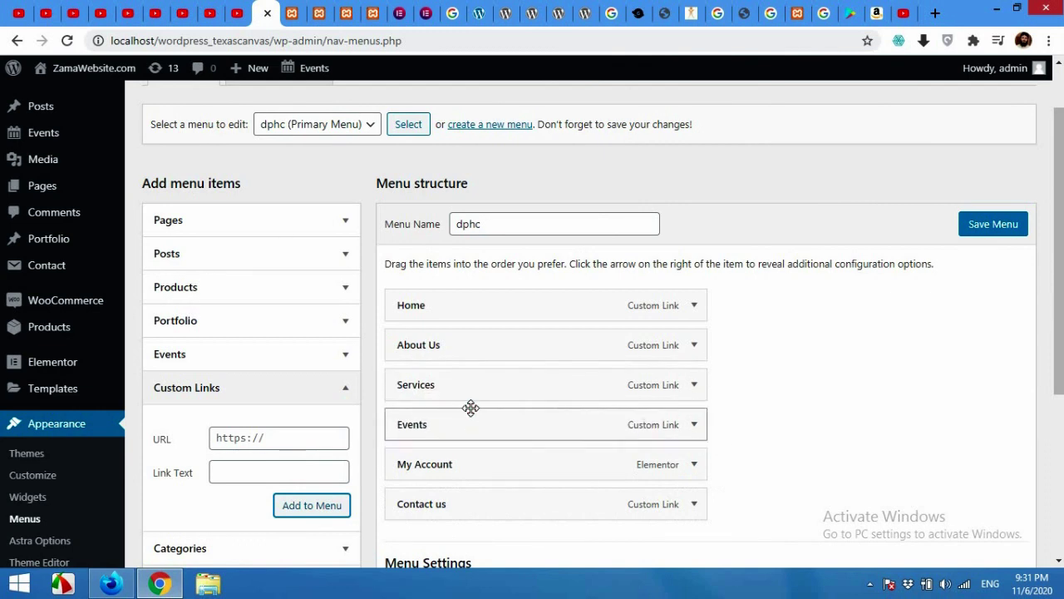
click(292, 13)
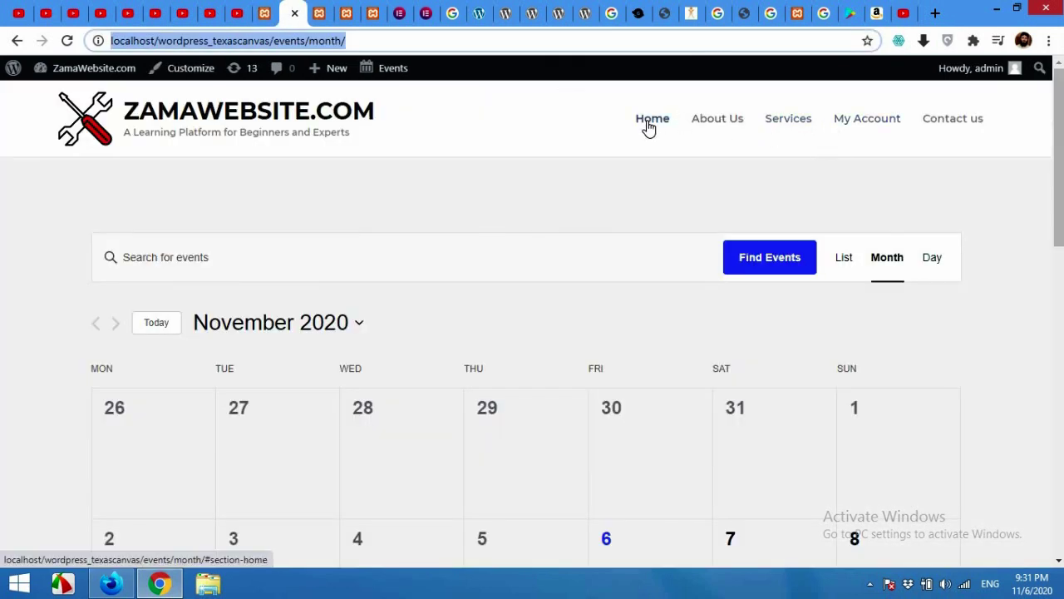
click(266, 14)
drag(427, 434, 428, 344)
scroll(832, 349, down, 1)
scroll(865, 332, up, 2)
click(998, 295)
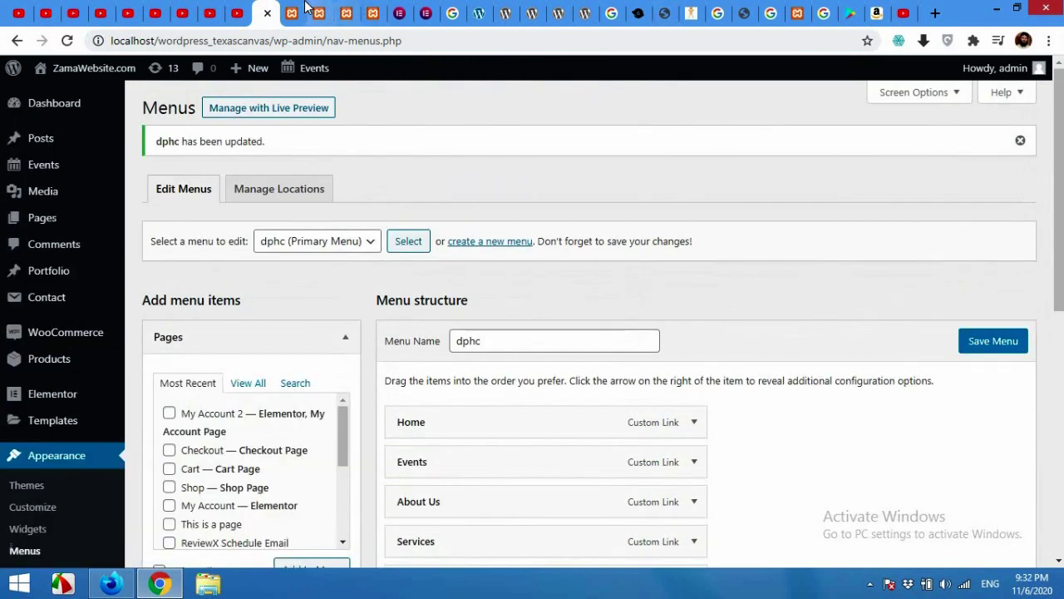
Reload the public events calendar page to check the Events link in the site's navigation.
click(296, 8)
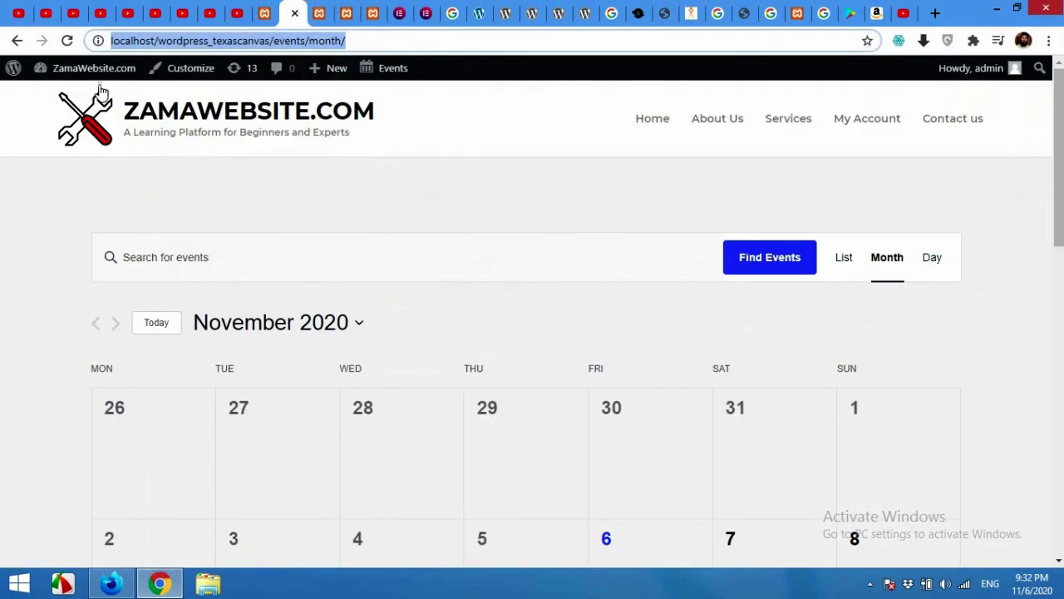
click(67, 40)
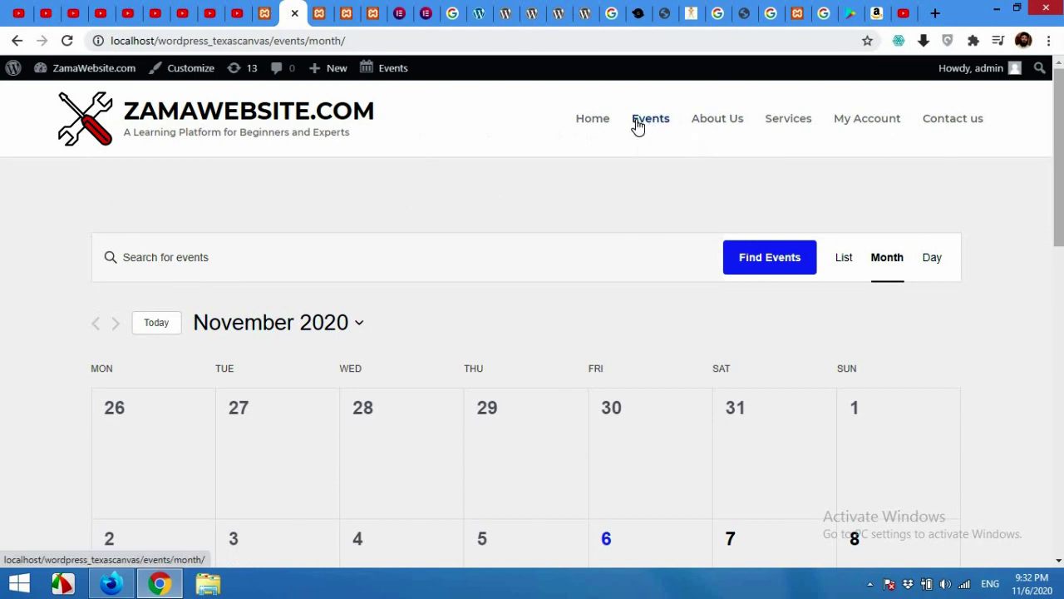
Examine the November 2020 month view of the public calendar and preview the Annual Parents Function event on November 10.
scroll(366, 285, down, 4)
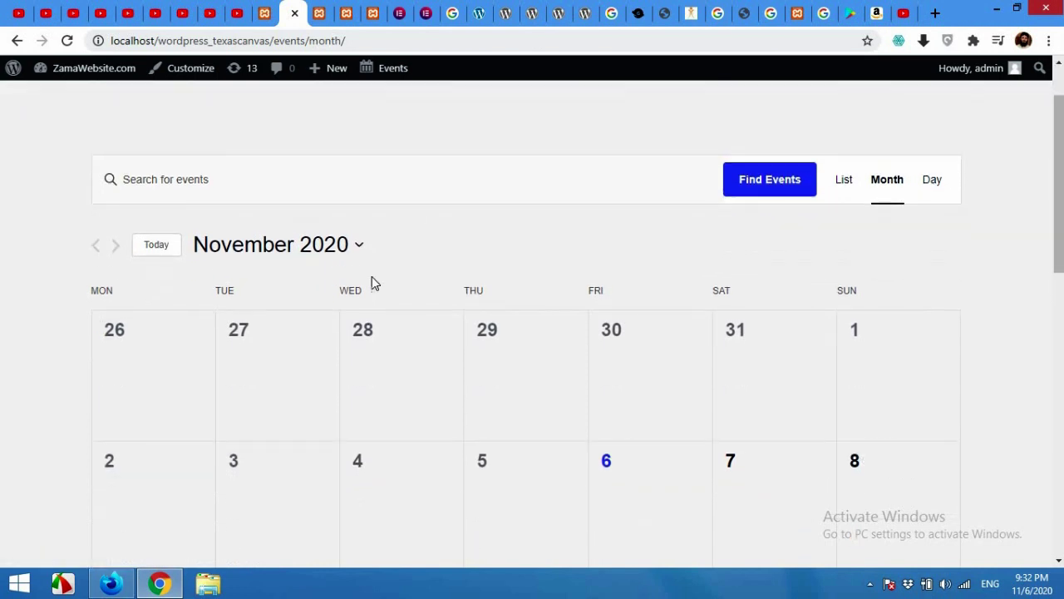
scroll(578, 396, down, 3)
scroll(574, 399, up, 6)
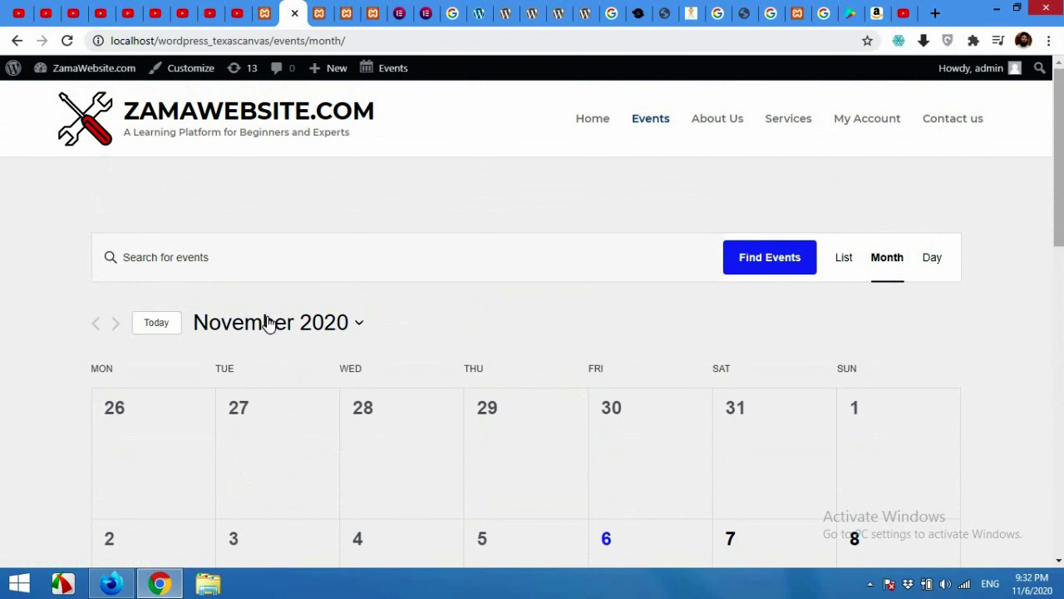
scroll(452, 327, down, 2)
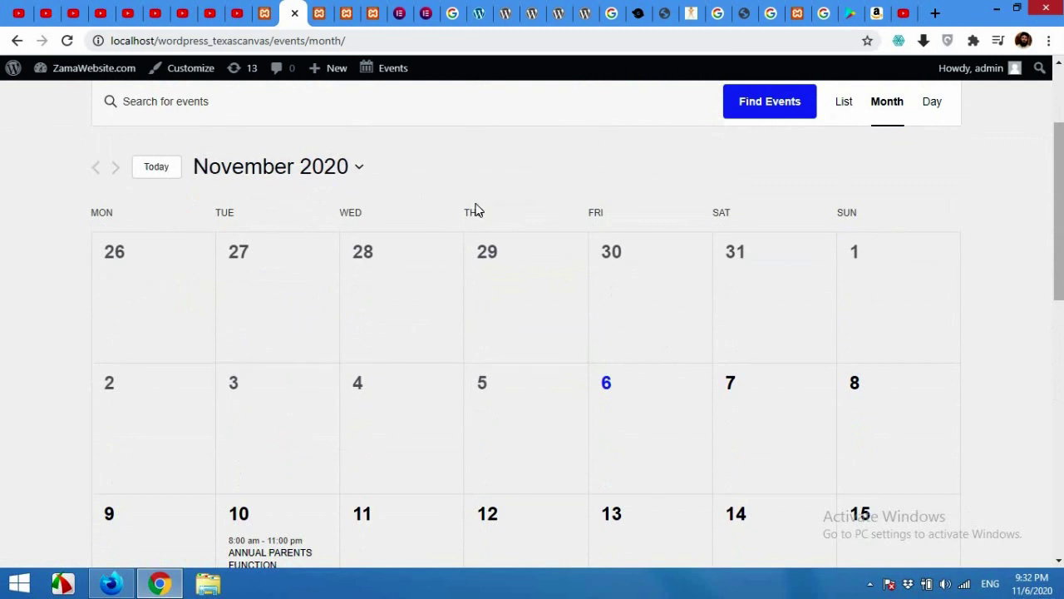
scroll(568, 340, down, 1)
scroll(568, 339, down, 1)
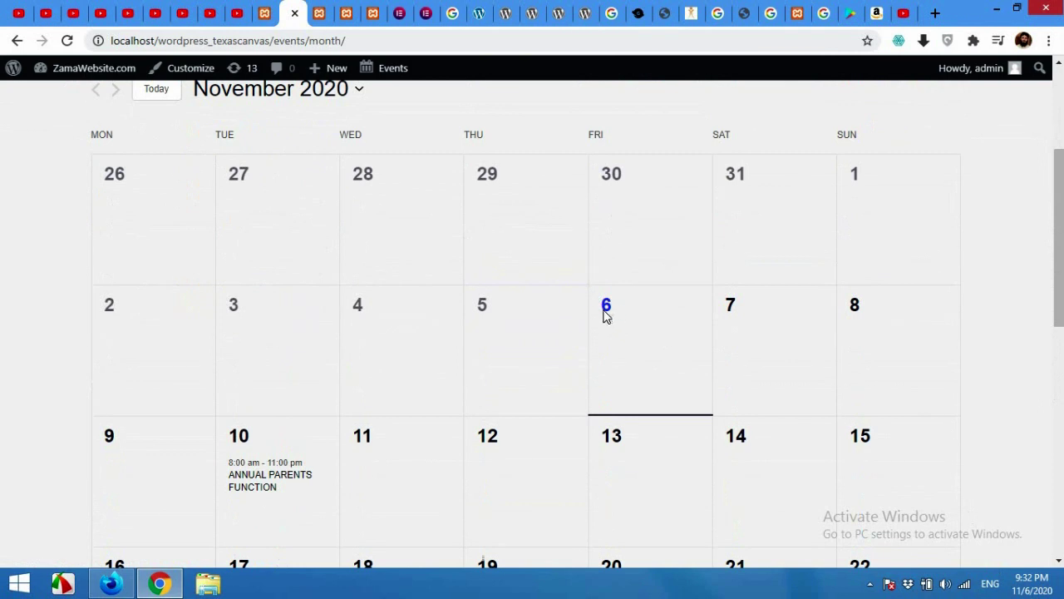
scroll(603, 320, down, 2)
mouse_move(260, 409)
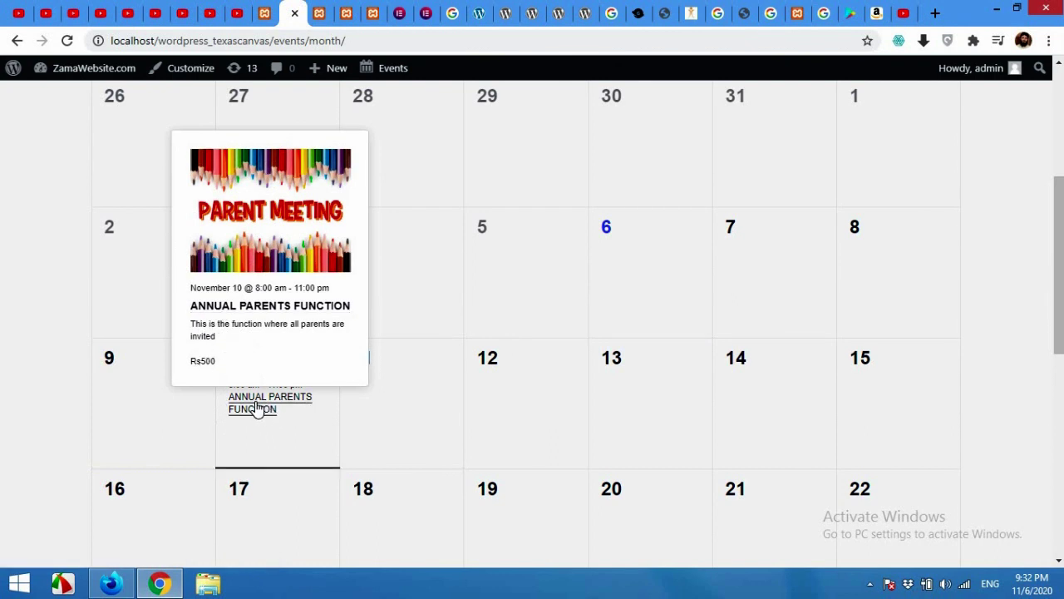
scroll(31, 413, up, 4)
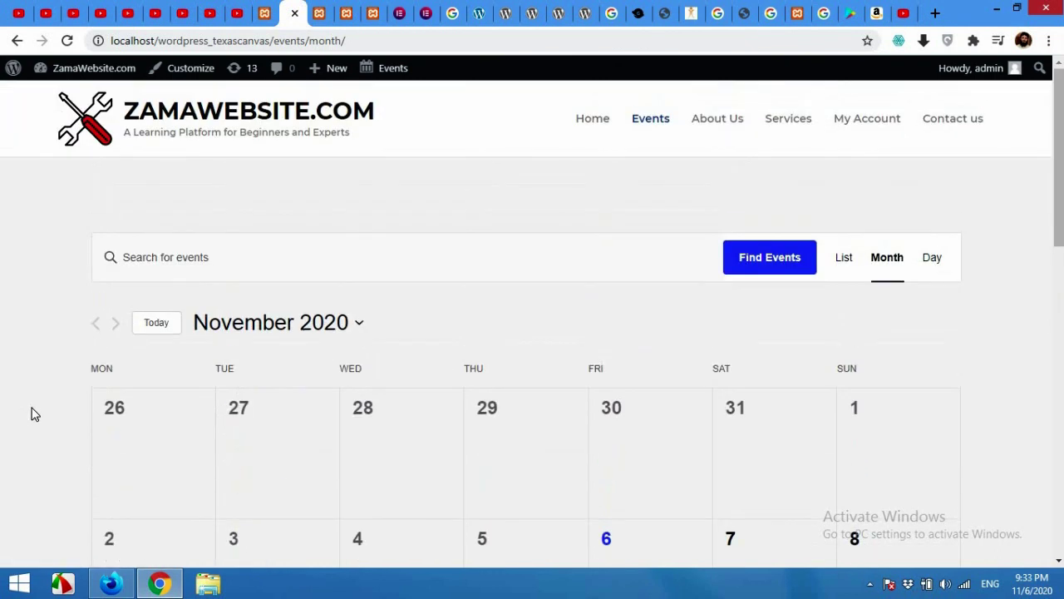